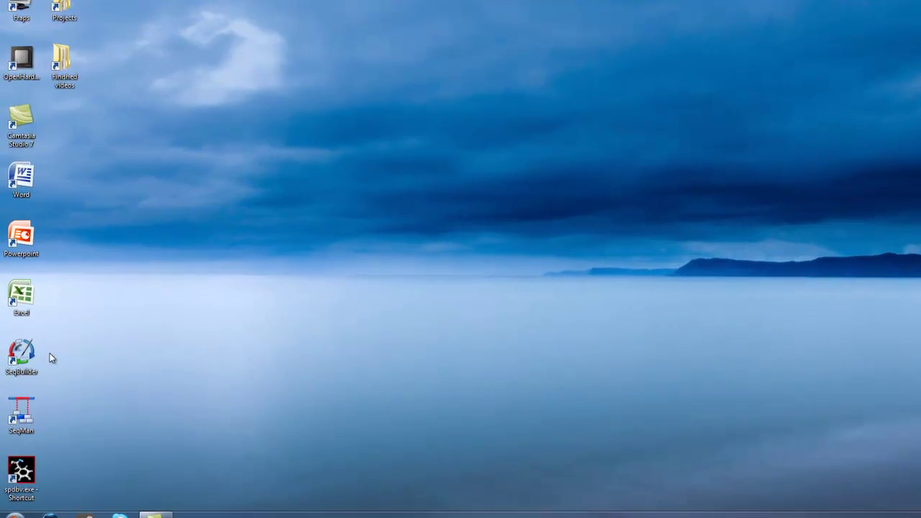
Launch SeqBuilder from its desktop shortcut.
{"action": "left_click", "coordinate": [34, 360]}
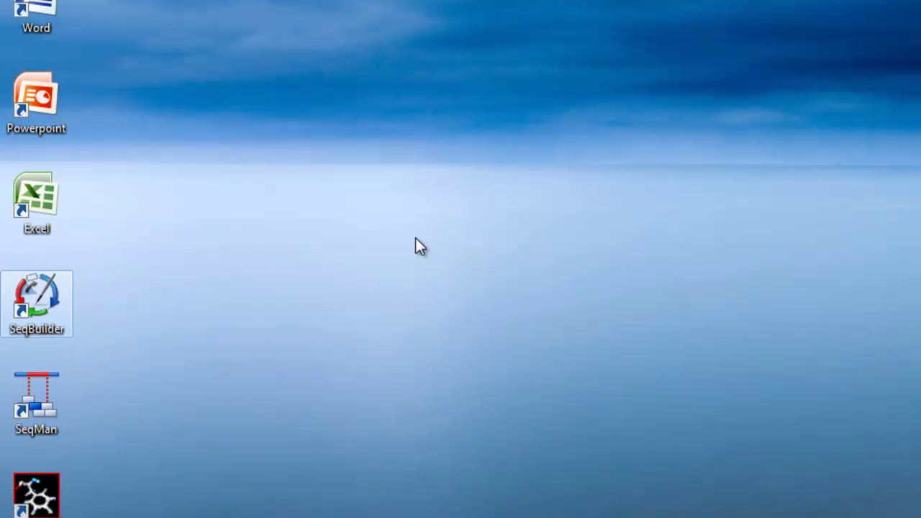
{"action": "double_click", "coordinate": [38, 307]}
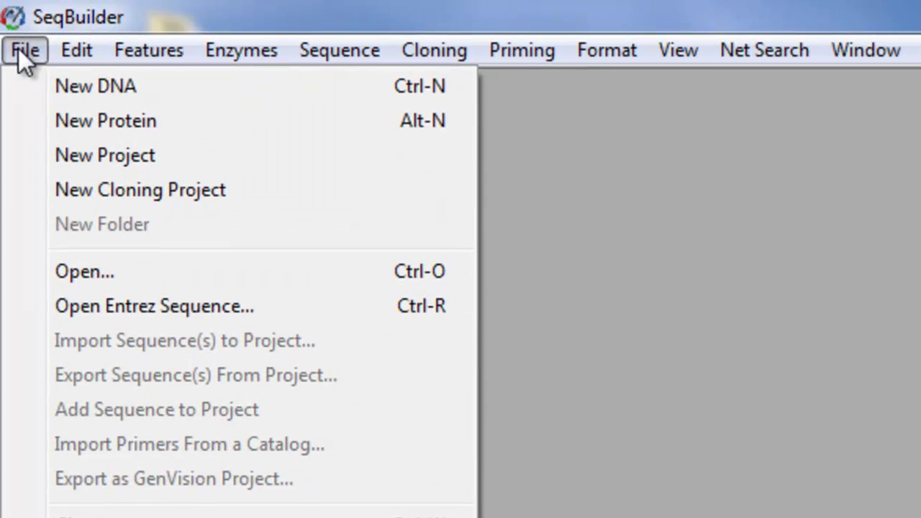
Open pFastBac1.sbd and widen the sequence view to 170 bases per row.
{"action": "left_click", "coordinate": [180, 271]}
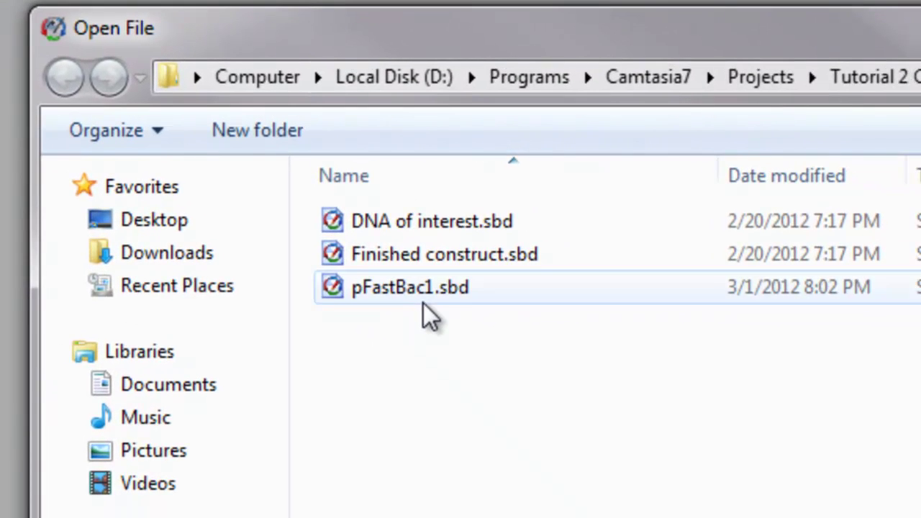
{"action": "left_click", "coordinate": [773, 380]}
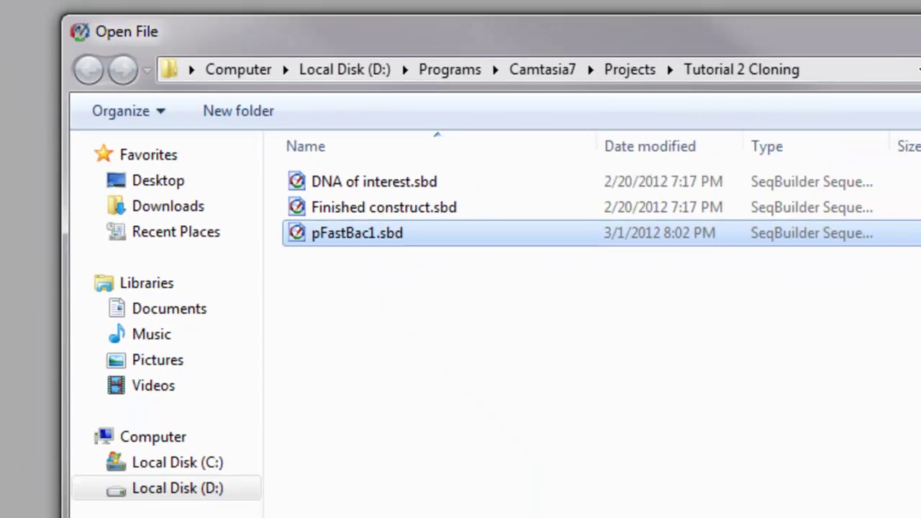
{"action": "key", "text": "Return"}
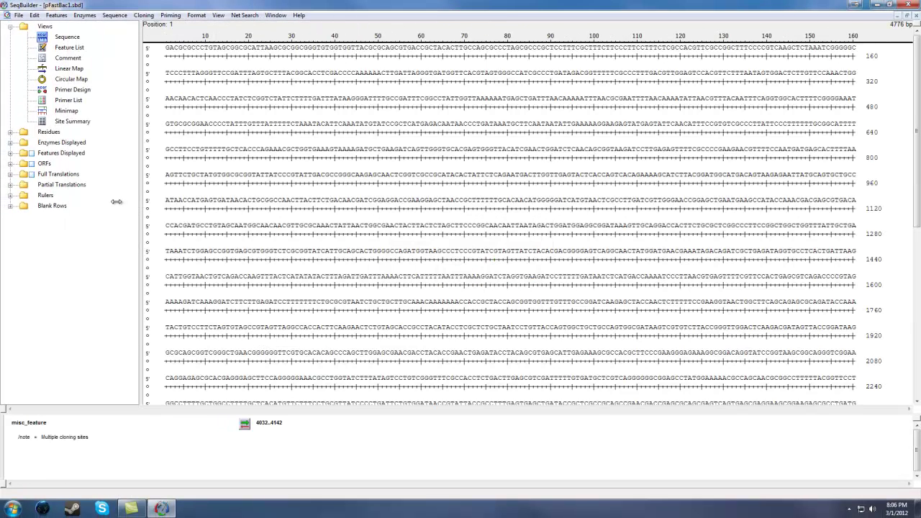
{"action": "left_click_drag", "start_coordinate": [116, 202], "coordinate": [106, 201]}
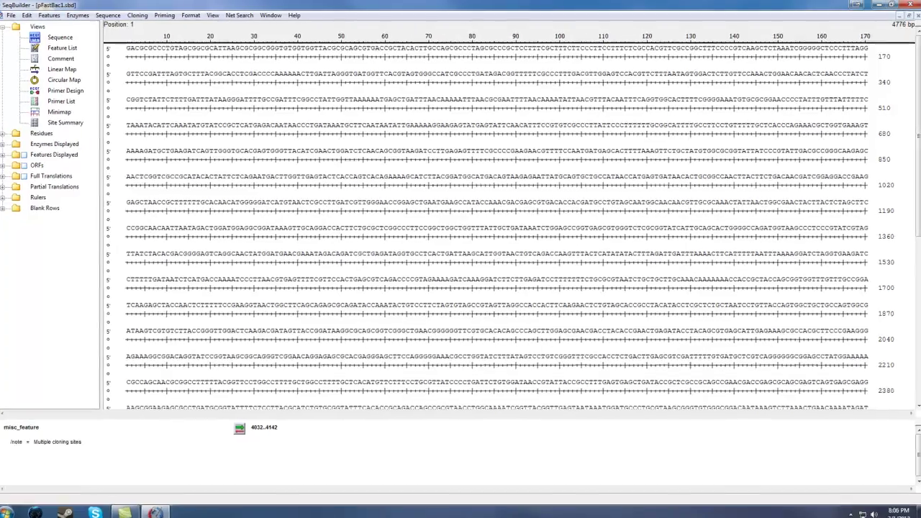
{"action": "scroll", "coordinate": [489, 216], "scroll_direction": "down", "scroll_amount": 9}
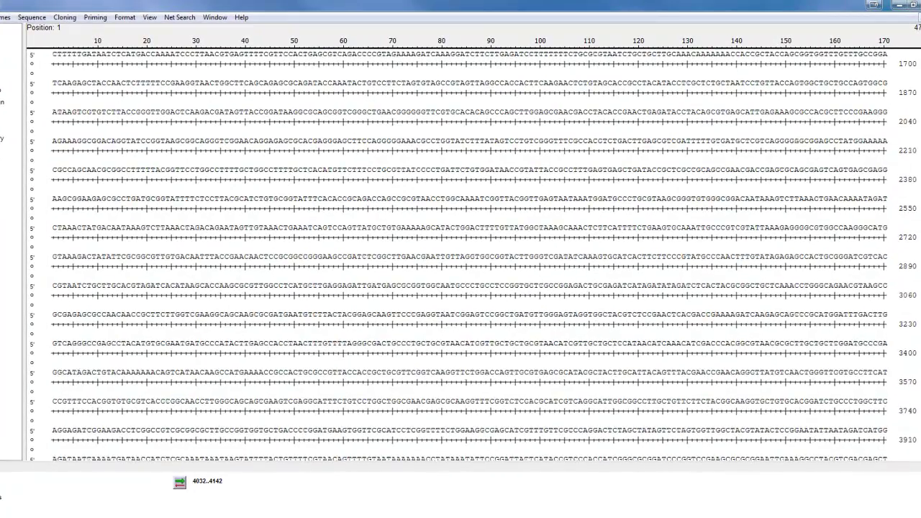
{"action": "scroll", "coordinate": [483, 256], "scroll_direction": "up", "scroll_amount": 9}
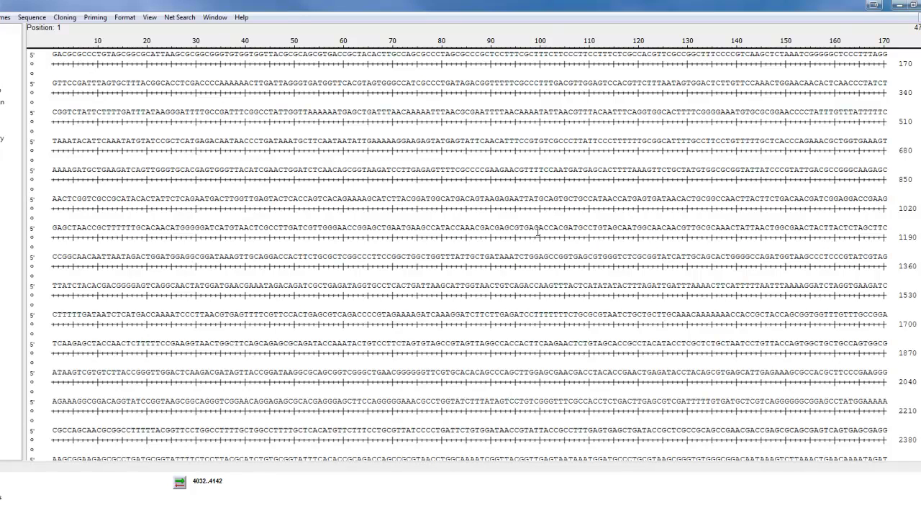
{"action": "left_click", "coordinate": [469, 142]}
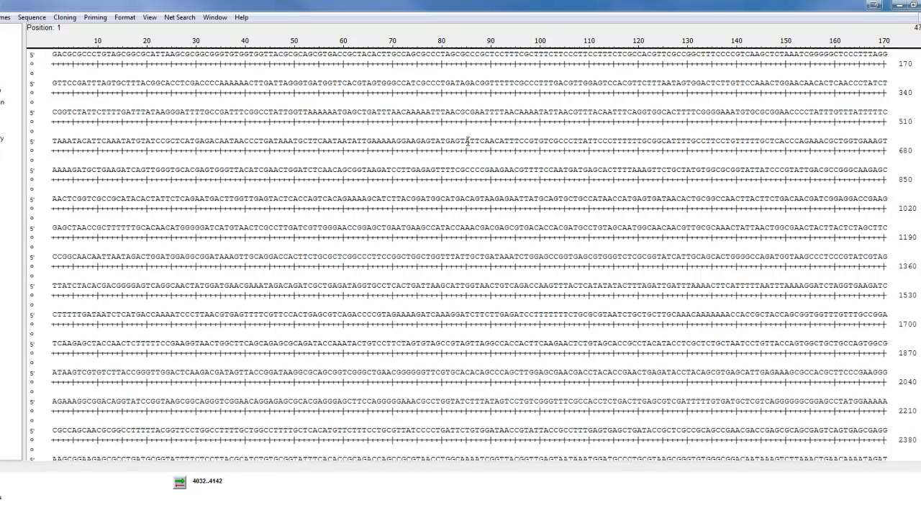
{"action": "left_click", "coordinate": [538, 142]}
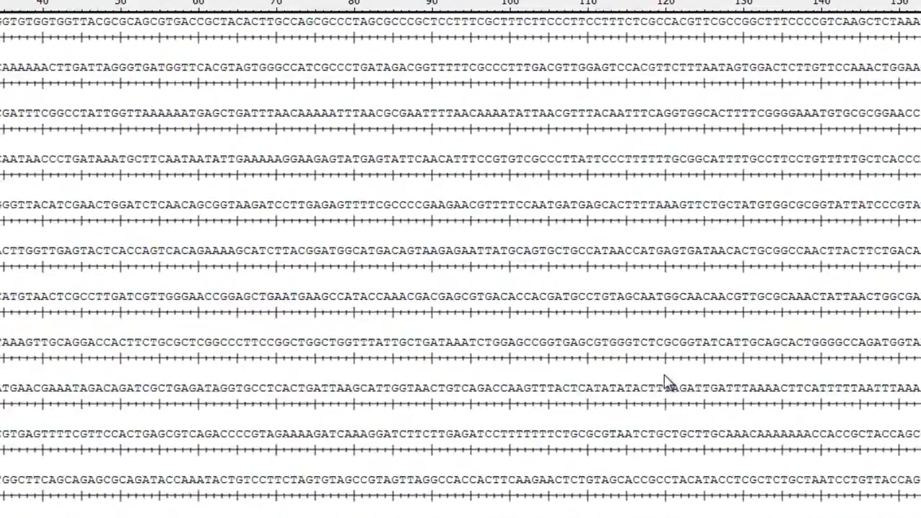
{"action": "type", "text": "ggg"}
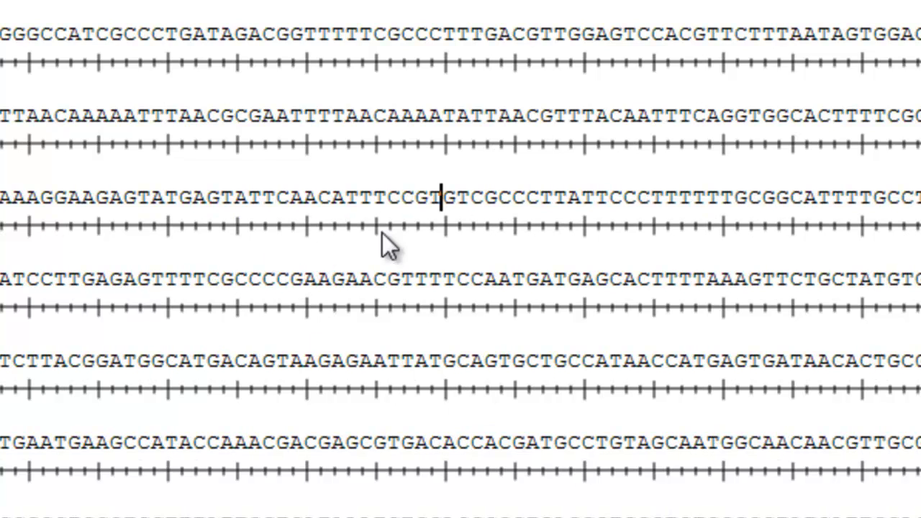
{"action": "left_click", "coordinate": [309, 302]}
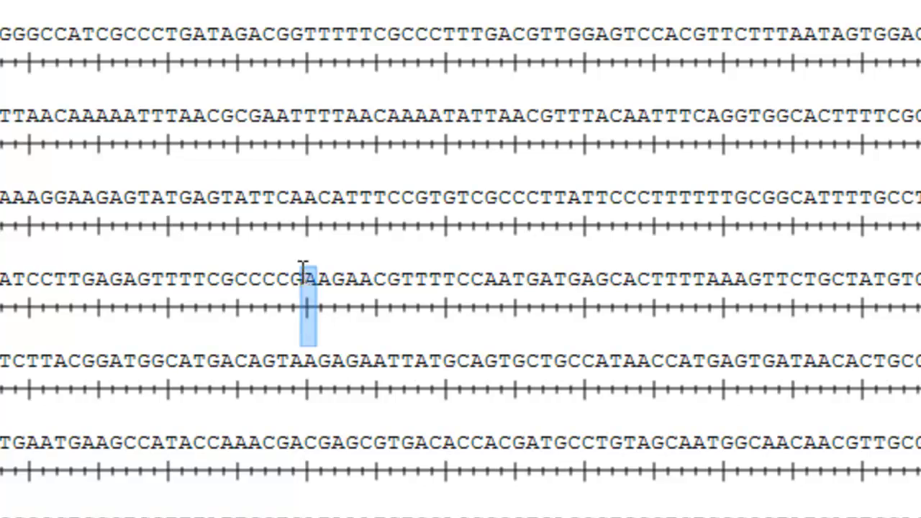
{"action": "left_click", "coordinate": [483, 277]}
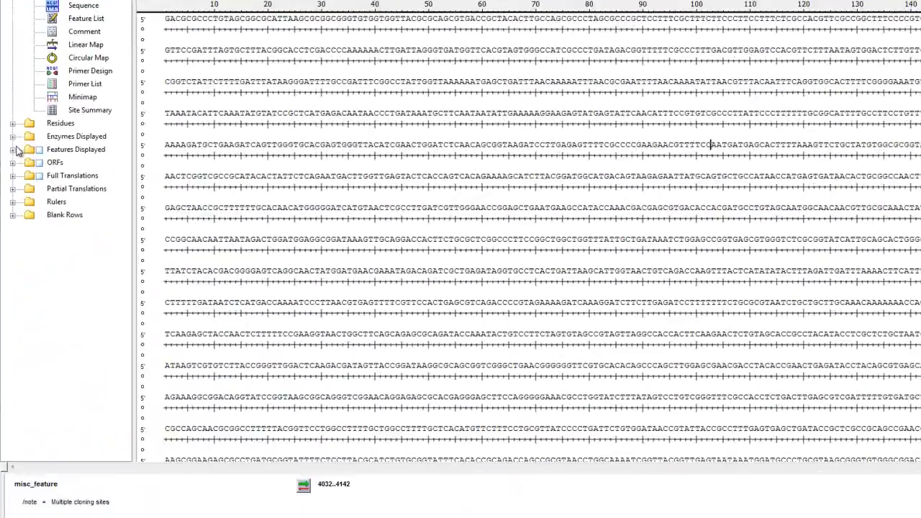
Expand Enzymes Displayed > Filter by Selectors and widen the tree panel so supplier names show in full.
{"action": "left_click", "coordinate": [12, 149]}
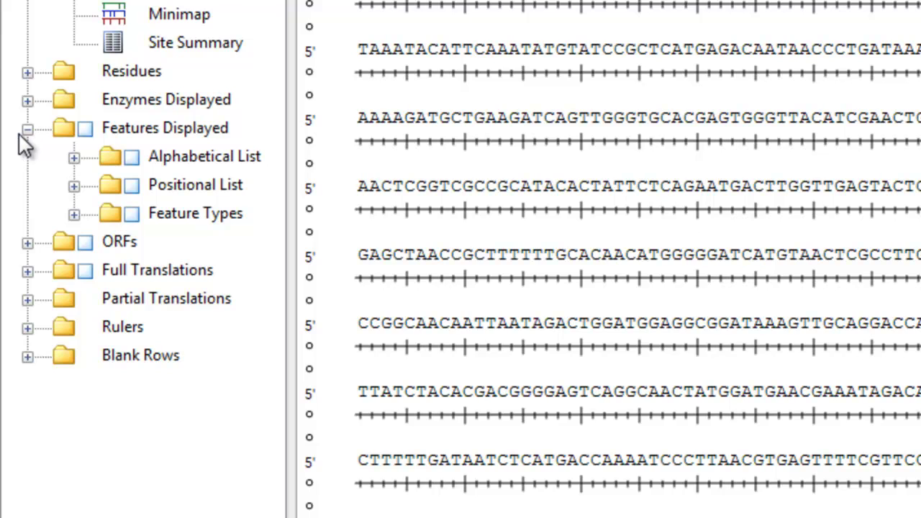
{"action": "left_click", "coordinate": [22, 132]}
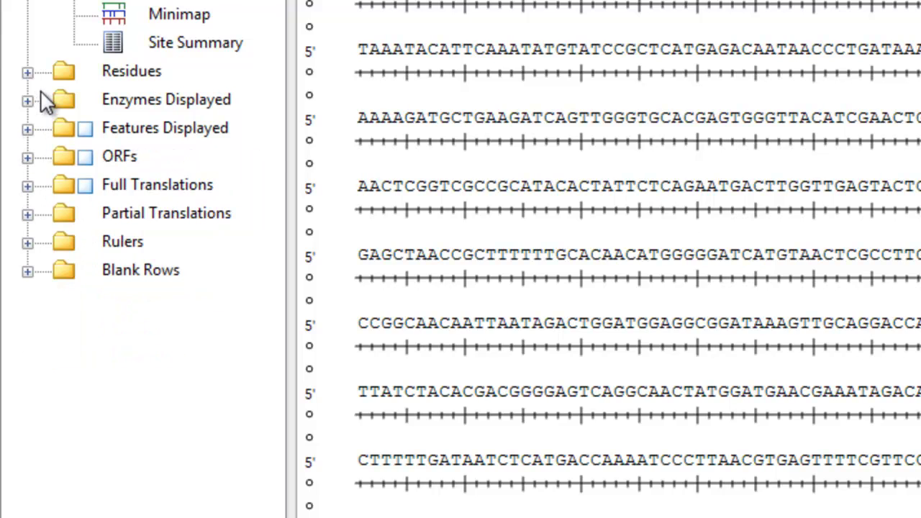
{"action": "left_click", "coordinate": [26, 101]}
{"action": "left_click", "coordinate": [73, 128]}
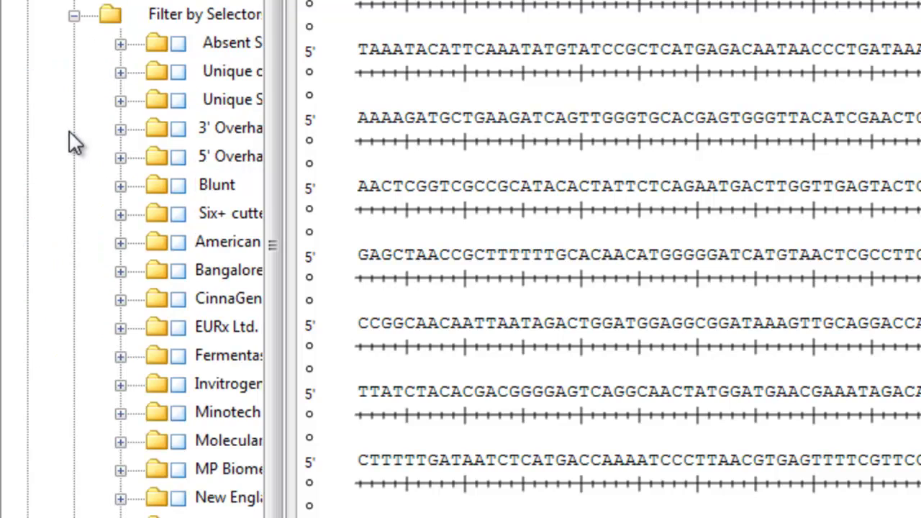
{"action": "left_click_drag", "start_coordinate": [274, 421], "coordinate": [437, 428]}
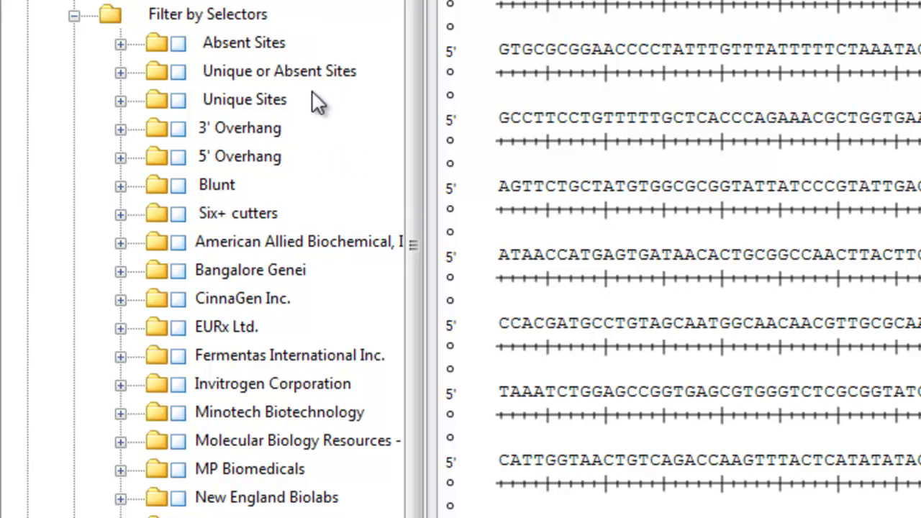
Check Unique Sites to label single-cutters like BamHI, EcoRI and XhoI, then review the sequence.
{"action": "left_click", "coordinate": [180, 102]}
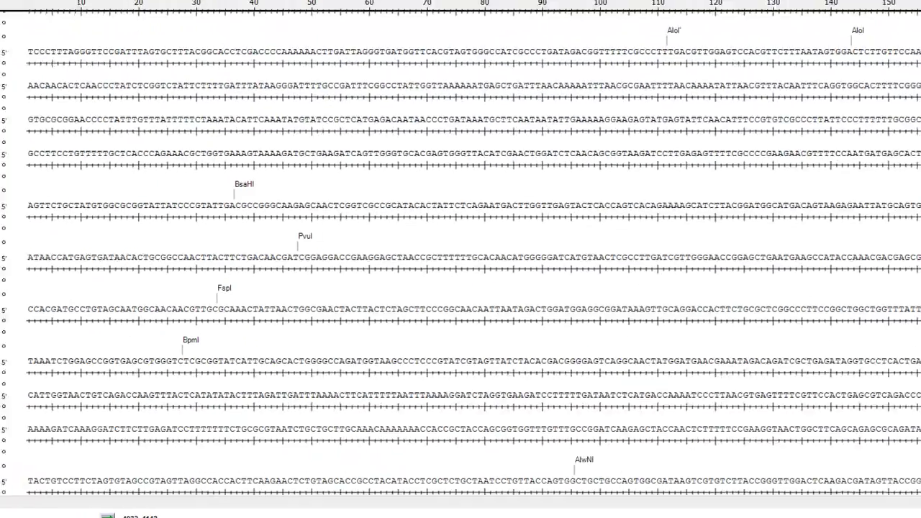
{"action": "scroll", "coordinate": [460, 252], "scroll_direction": "down", "scroll_amount": 5}
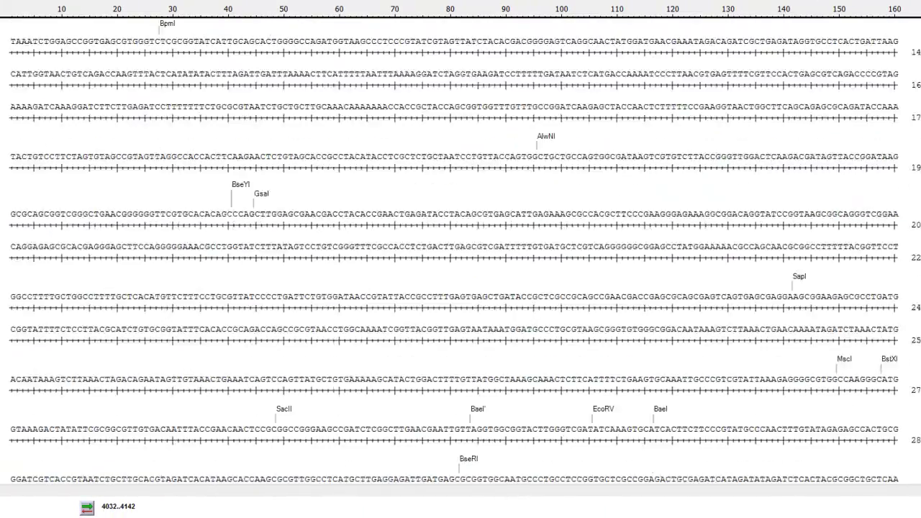
{"action": "scroll", "coordinate": [460, 252], "scroll_direction": "down", "scroll_amount": 5}
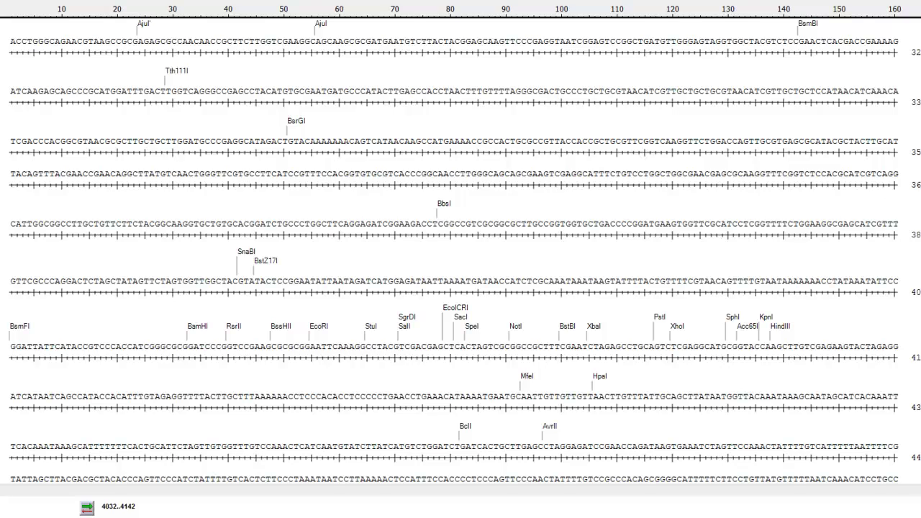
{"action": "scroll", "coordinate": [460, 252], "scroll_direction": "up", "scroll_amount": 5}
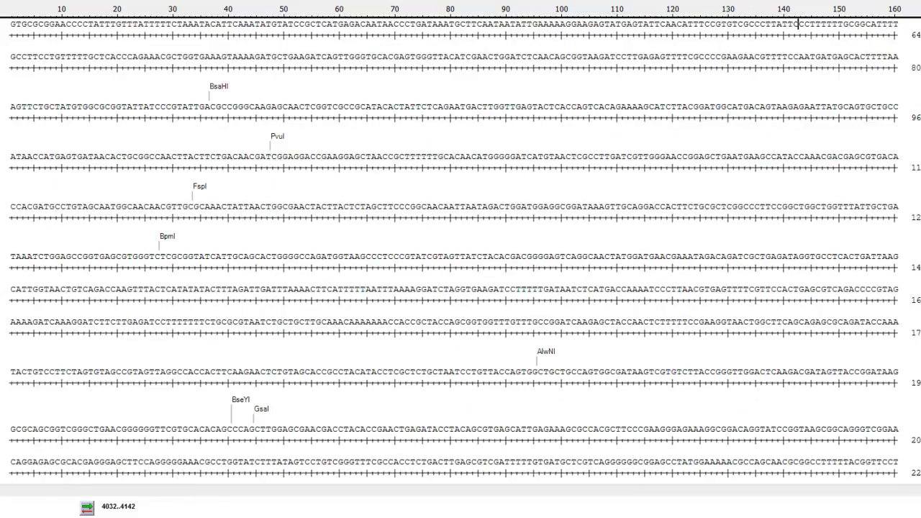
{"action": "scroll", "coordinate": [461, 252], "scroll_direction": "down", "scroll_amount": 3}
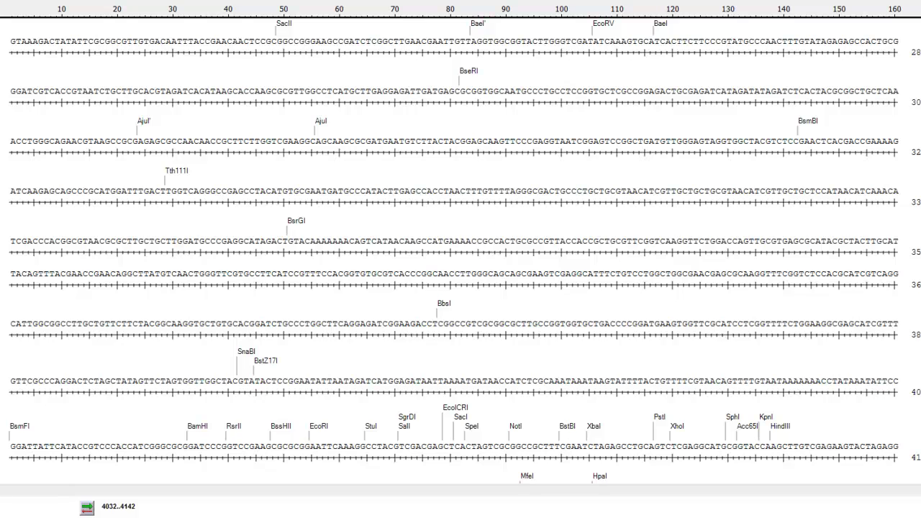
{"action": "scroll", "coordinate": [461, 251], "scroll_direction": "down", "scroll_amount": 6}
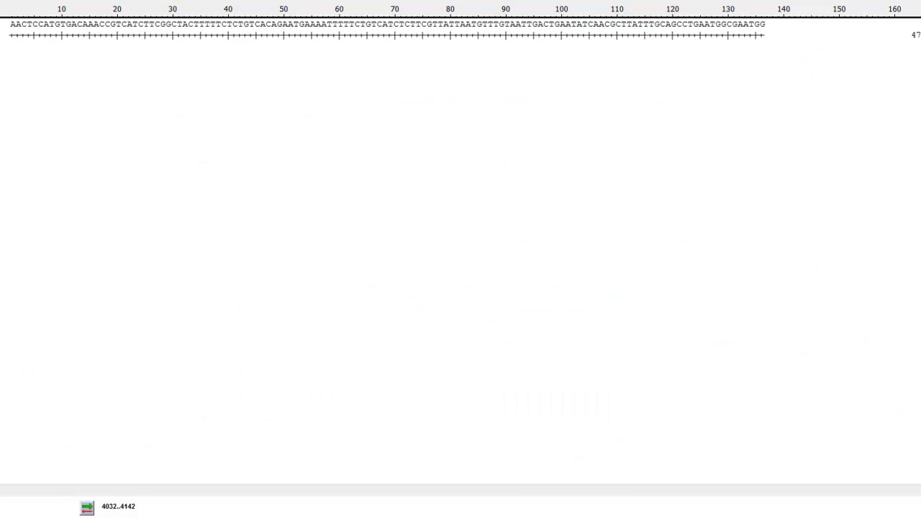
{"action": "scroll", "coordinate": [460, 252], "scroll_direction": "up", "scroll_amount": 5}
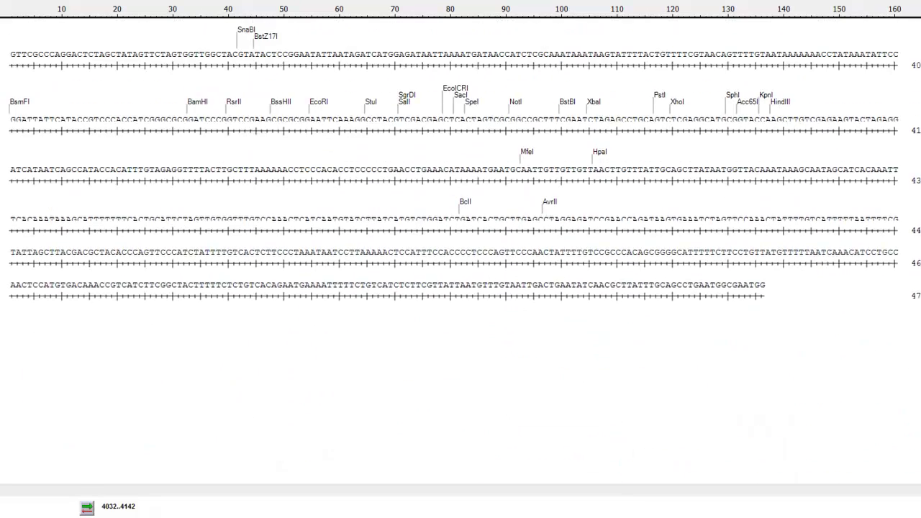
{"action": "scroll", "coordinate": [460, 252], "scroll_direction": "up", "scroll_amount": 4}
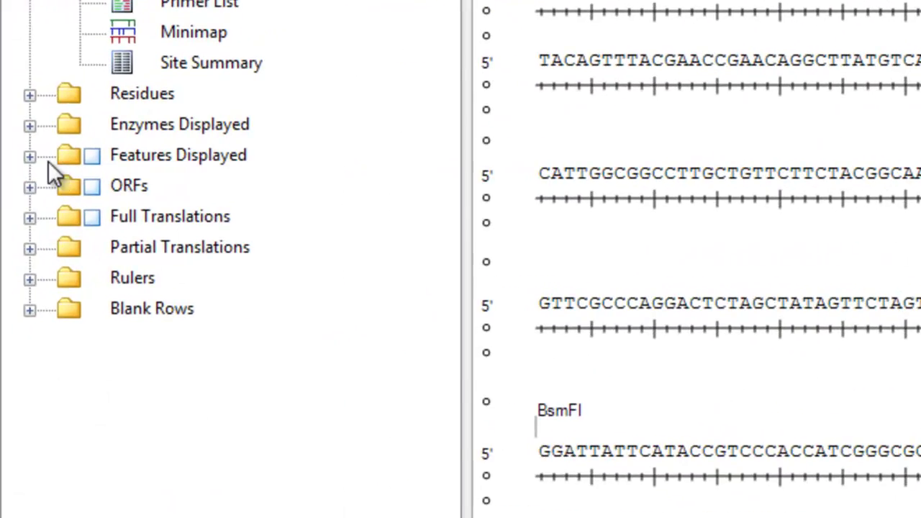
Show the Bottom Strand under Residues, hide it again, and collapse Residues.
{"action": "left_click", "coordinate": [30, 95]}
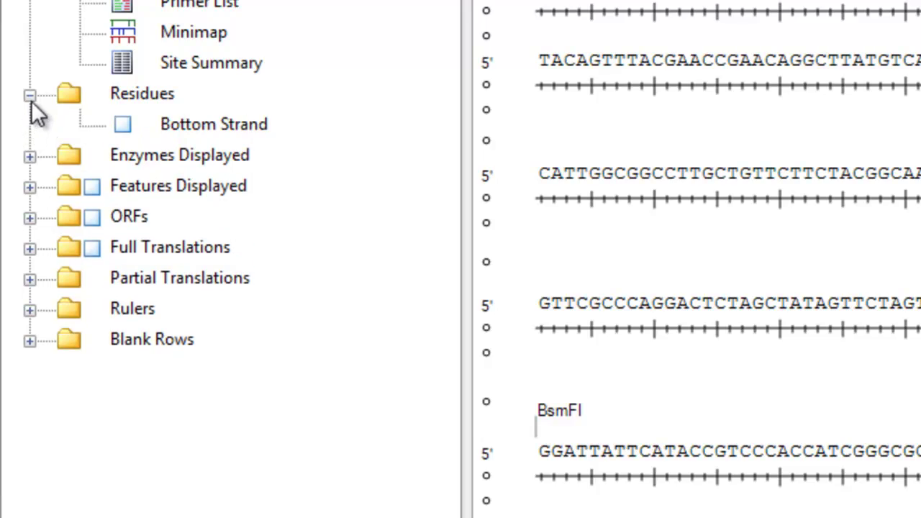
{"action": "left_click", "coordinate": [123, 128]}
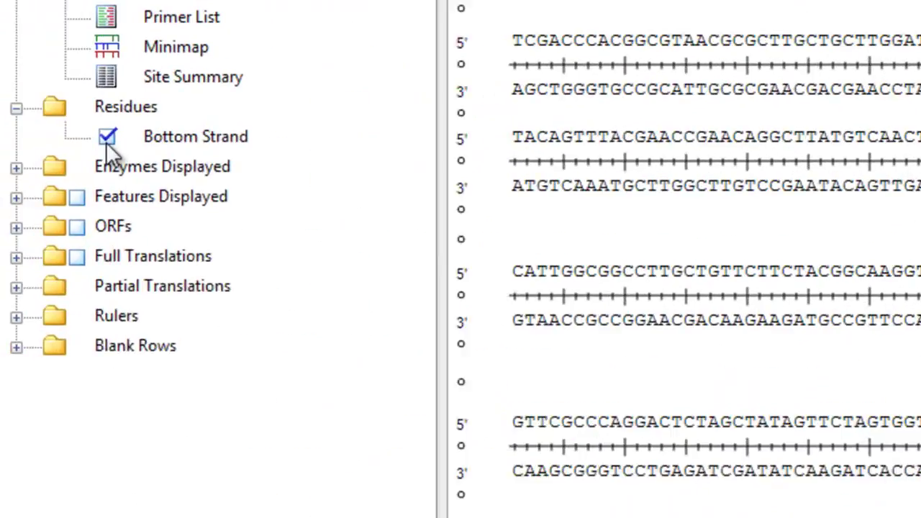
{"action": "left_click", "coordinate": [123, 136]}
{"action": "left_click", "coordinate": [30, 105]}
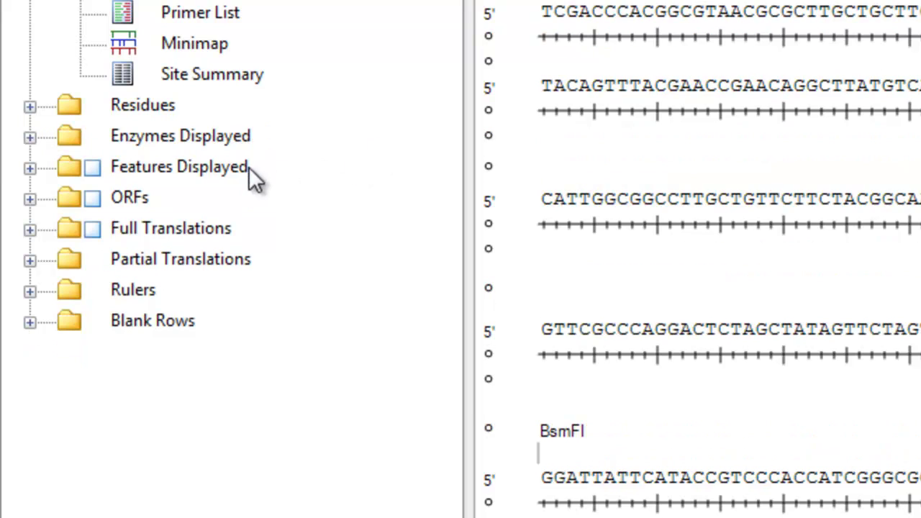
Turn on top-strand ORFs (frames 1–3) and bottom-strand ORFs (frames 4–6).
{"action": "left_click", "coordinate": [29, 199]}
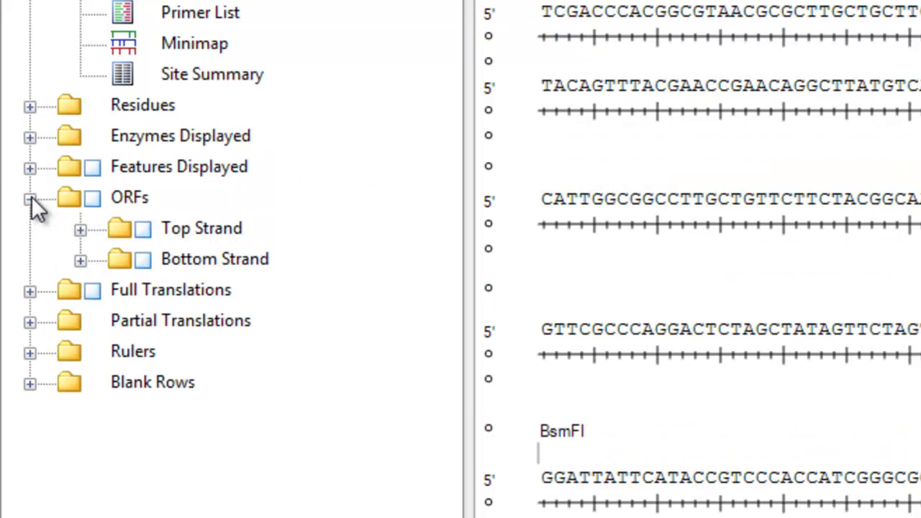
{"action": "left_click", "coordinate": [142, 228]}
{"action": "left_click", "coordinate": [154, 263]}
{"action": "left_click", "coordinate": [144, 261]}
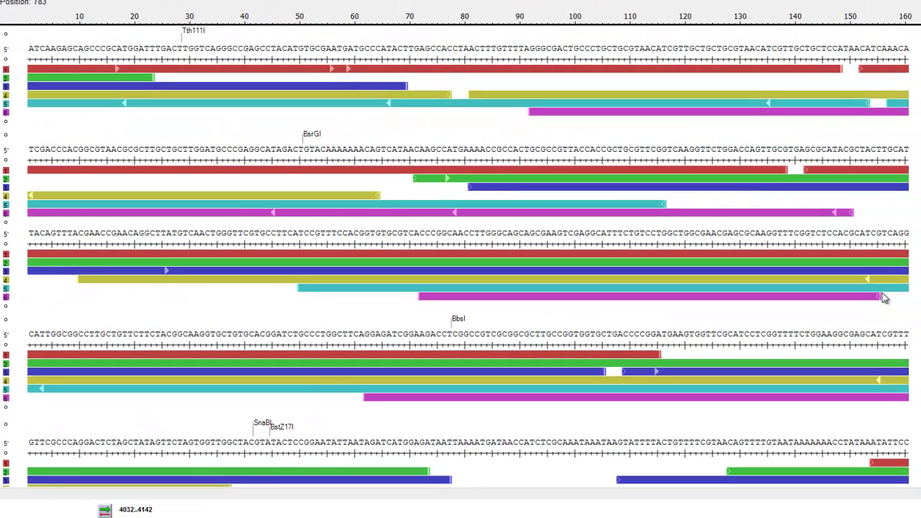
{"action": "scroll", "coordinate": [468, 259], "scroll_direction": "down", "scroll_amount": 3}
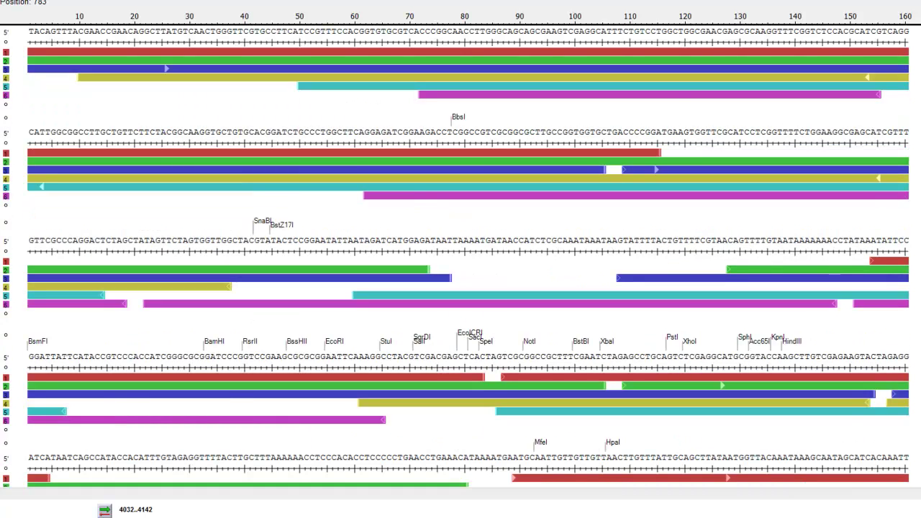
{"action": "scroll", "coordinate": [468, 260], "scroll_direction": "up", "scroll_amount": 4}
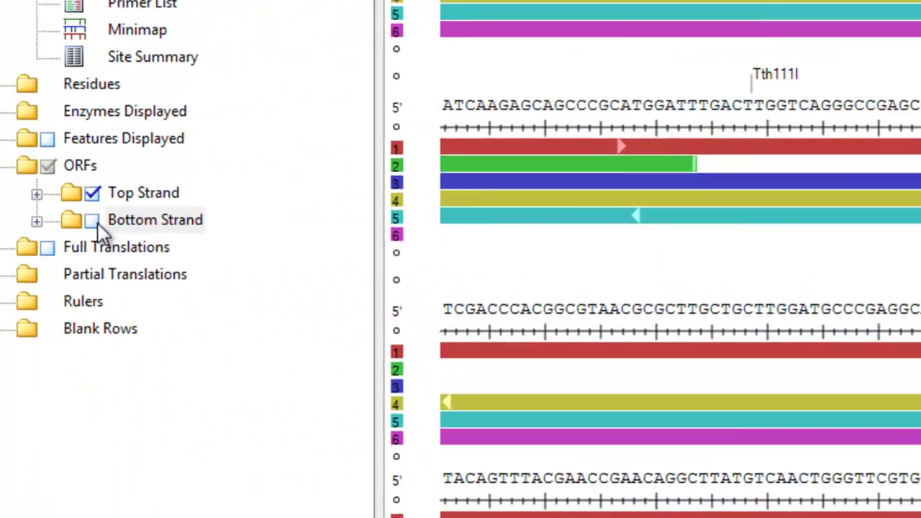
Uncheck Bottom Strand and Top Strand ORFs, collapse the ORFs node, and review the sequence.
{"action": "left_click", "coordinate": [90, 218]}
{"action": "left_click", "coordinate": [132, 196]}
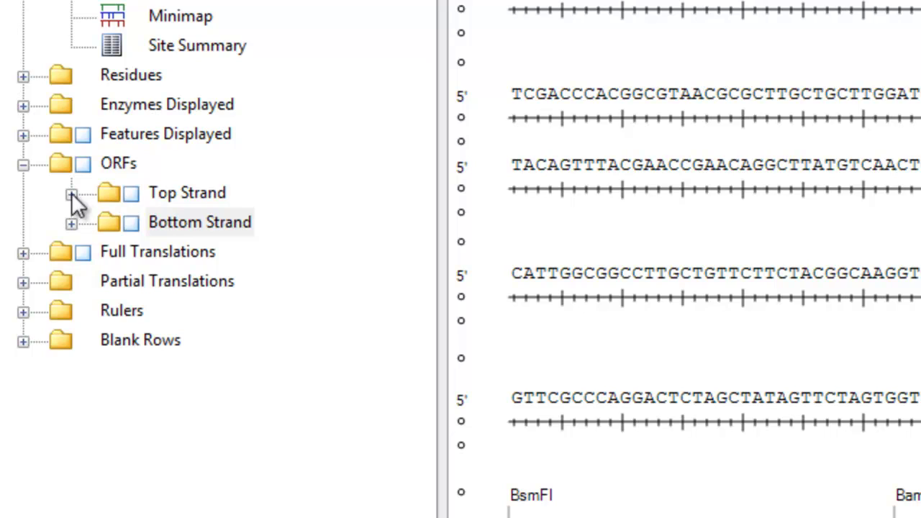
{"action": "left_click", "coordinate": [22, 165]}
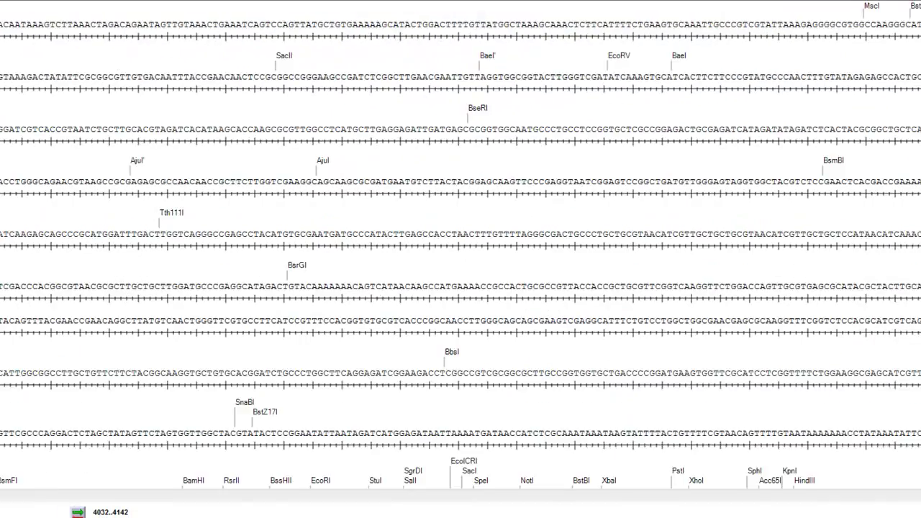
{"action": "scroll", "coordinate": [461, 245], "scroll_direction": "up", "scroll_amount": 3}
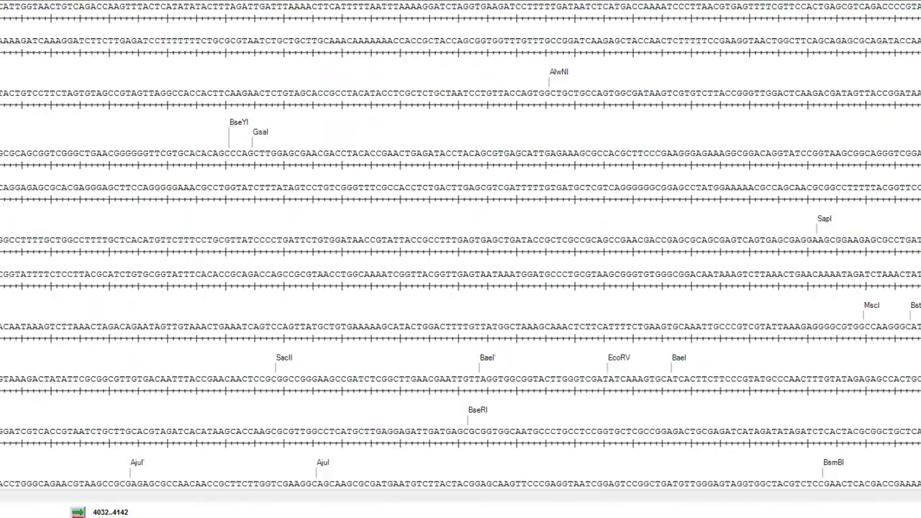
{"action": "scroll", "coordinate": [460, 244], "scroll_direction": "down", "scroll_amount": 10}
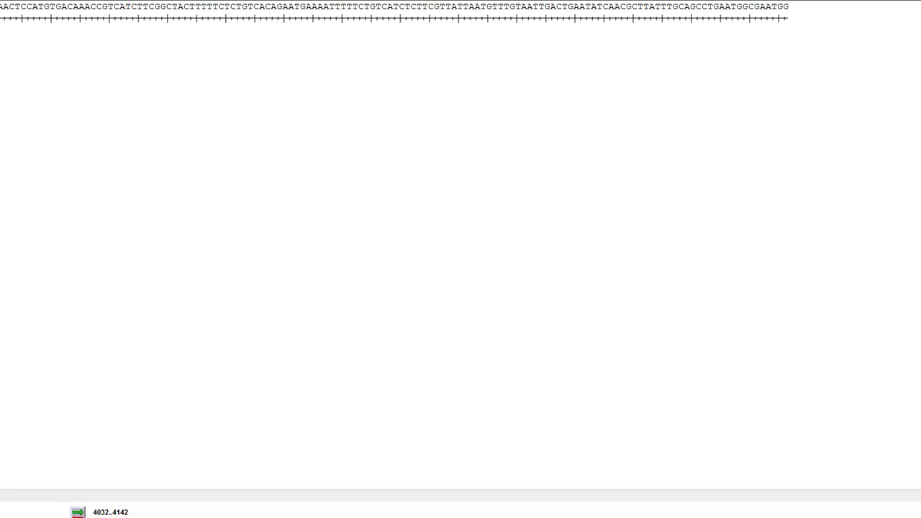
{"action": "scroll", "coordinate": [461, 260], "scroll_direction": "up", "scroll_amount": 6}
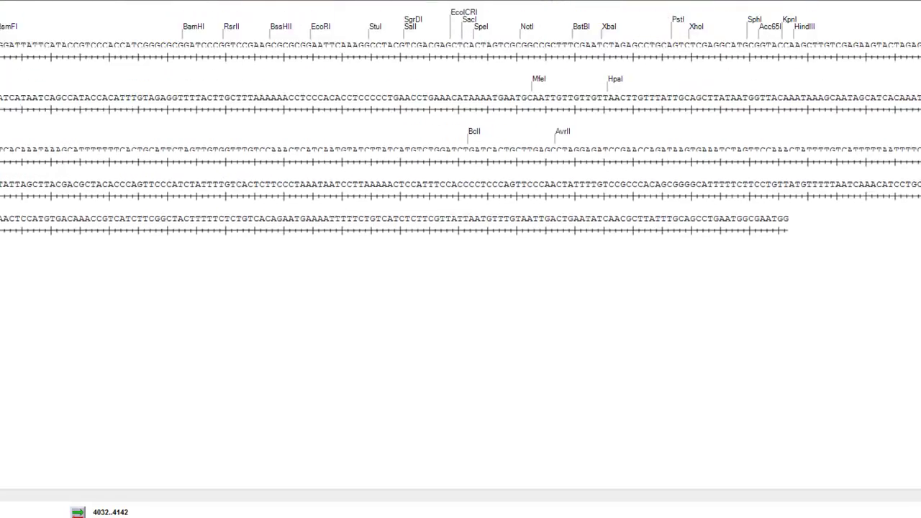
{"action": "scroll", "coordinate": [460, 260], "scroll_direction": "up", "scroll_amount": 9}
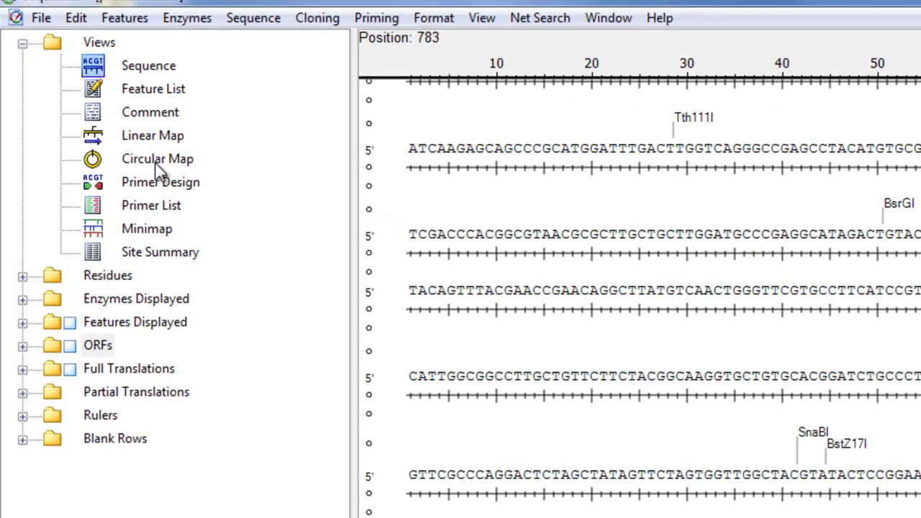
Switch to the Circular Map view and accept the 'Sequence is linear' warning with OK.
{"action": "left_click", "coordinate": [160, 163]}
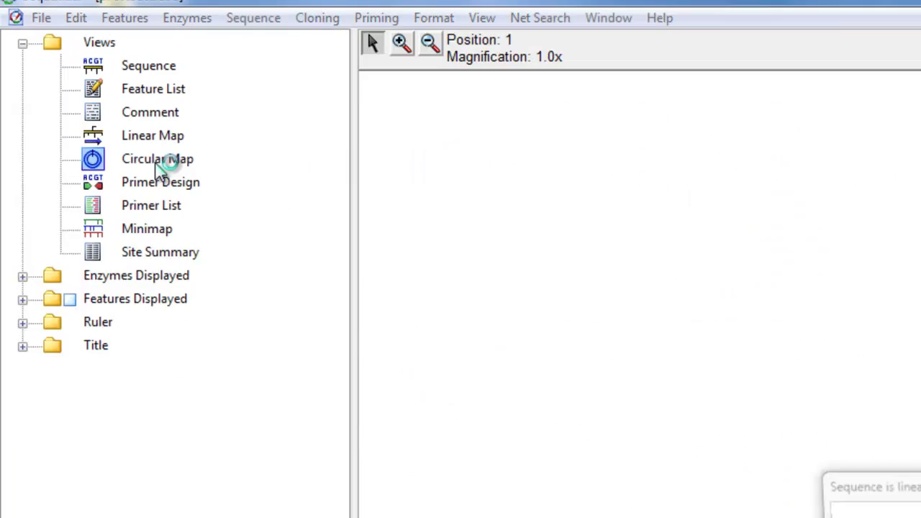
{"action": "left_click", "coordinate": [539, 335]}
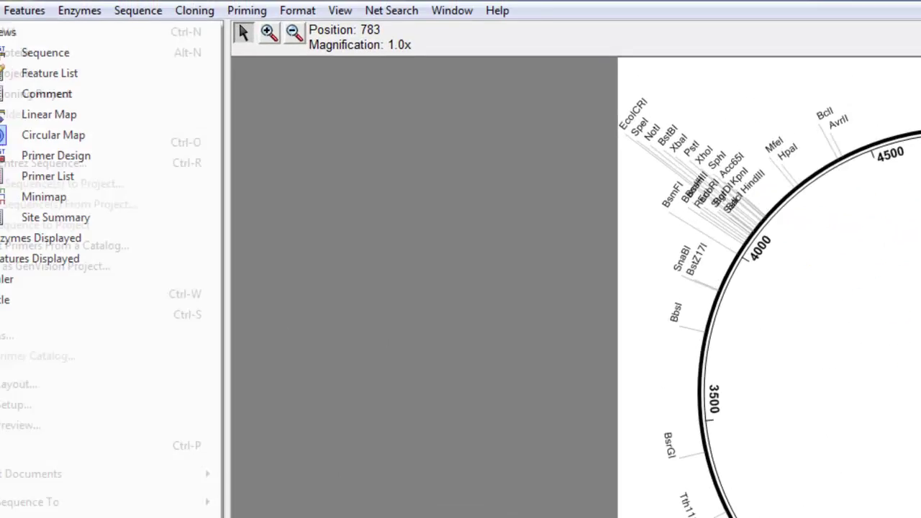
Open Finished construct.sbd and scroll through its annotated double-stranded sequence.
{"action": "left_click", "coordinate": [52, 41]}
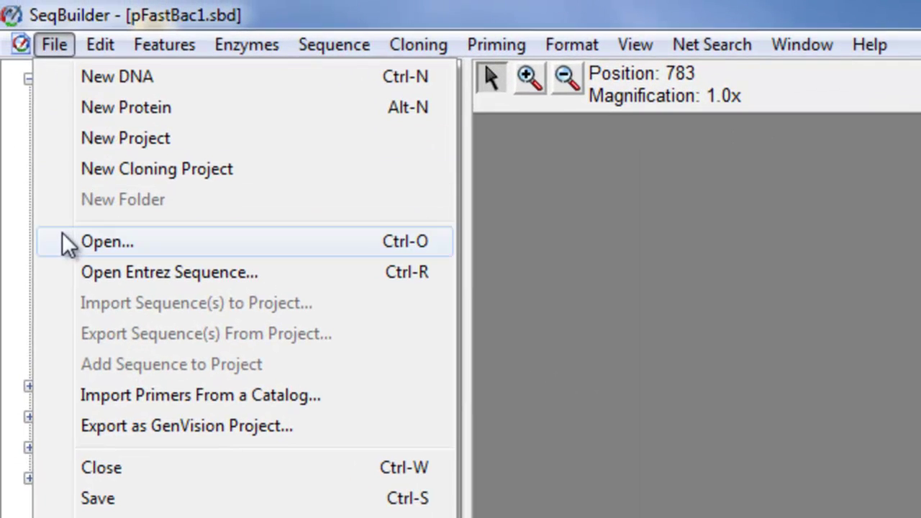
{"action": "left_click", "coordinate": [29, 237]}
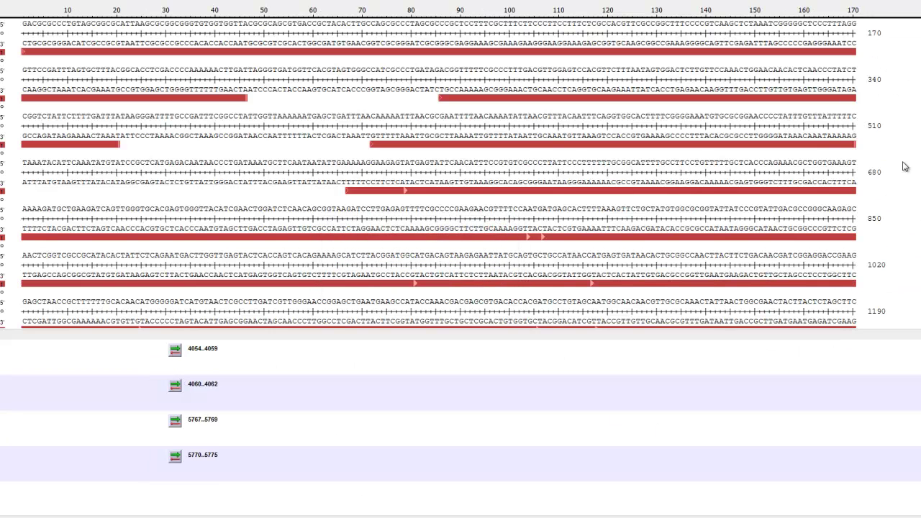
{"action": "left_click", "coordinate": [822, 345]}
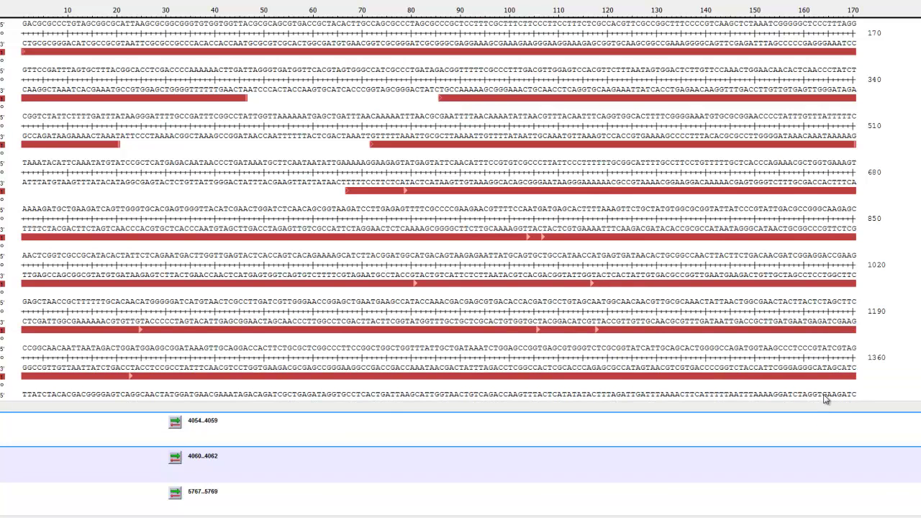
{"action": "scroll", "coordinate": [439, 202], "scroll_direction": "down", "scroll_amount": 15}
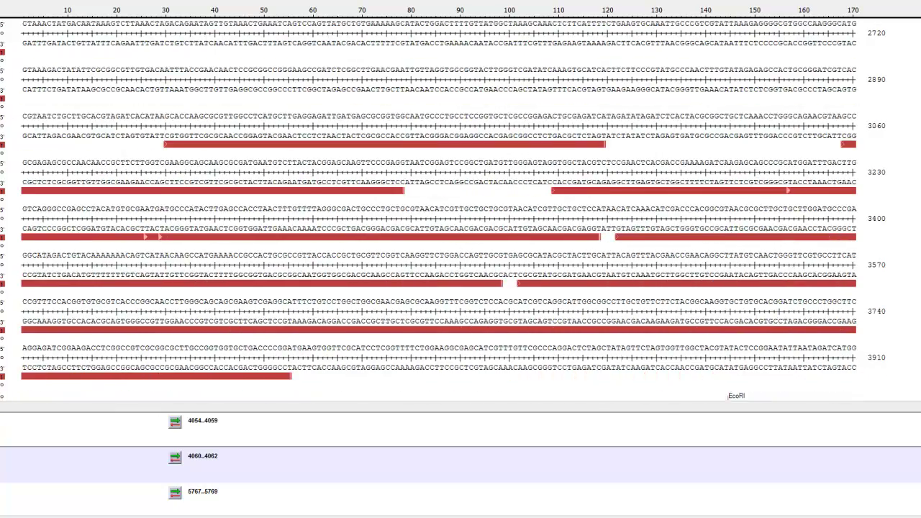
{"action": "scroll", "coordinate": [439, 201], "scroll_direction": "down", "scroll_amount": 6}
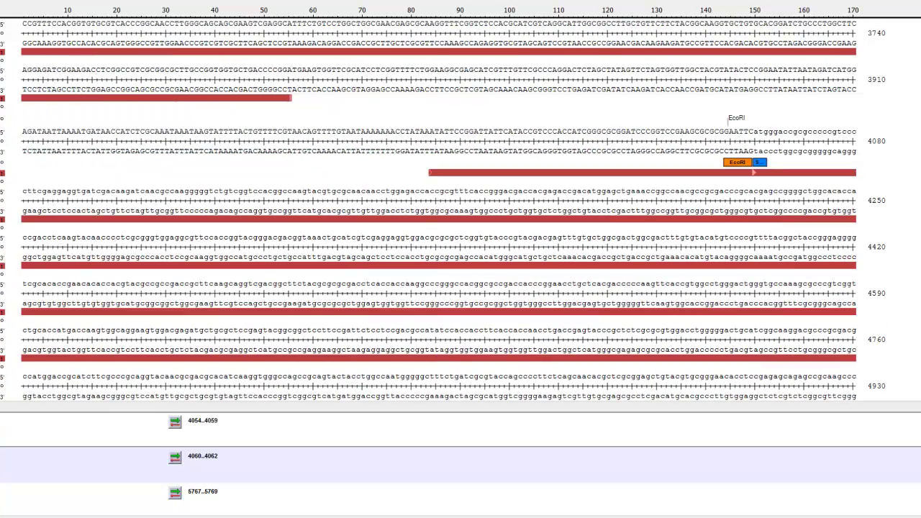
{"action": "scroll", "coordinate": [439, 201], "scroll_direction": "up", "scroll_amount": 1}
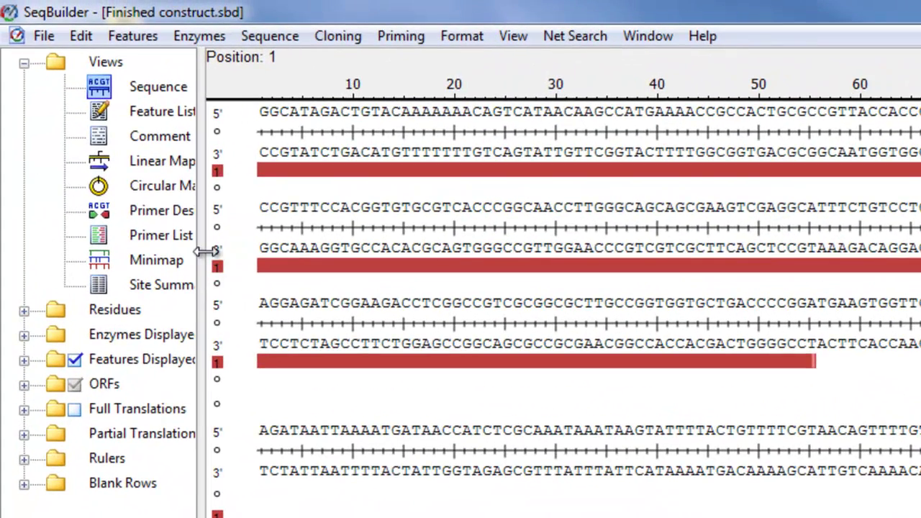
Widen the tree pane, switch to Circular Map, accept the linear-sequence warning, and check Enzymes Displayed.
{"action": "mouse_move", "coordinate": [296, 250]}
{"action": "left_mouse_down"}
{"action": "mouse_move", "coordinate": [304, 255]}
{"action": "mouse_move", "coordinate": [293, 252]}
{"action": "left_mouse_up"}
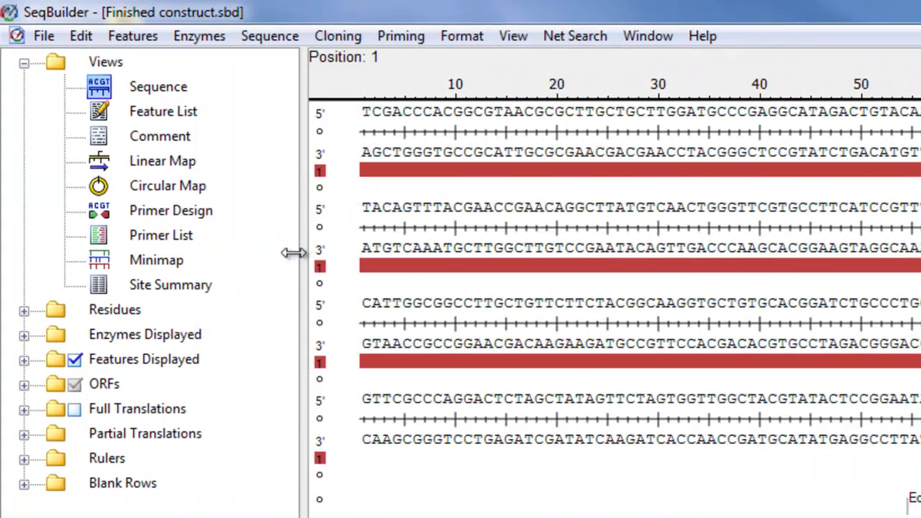
{"action": "left_click", "coordinate": [156, 185]}
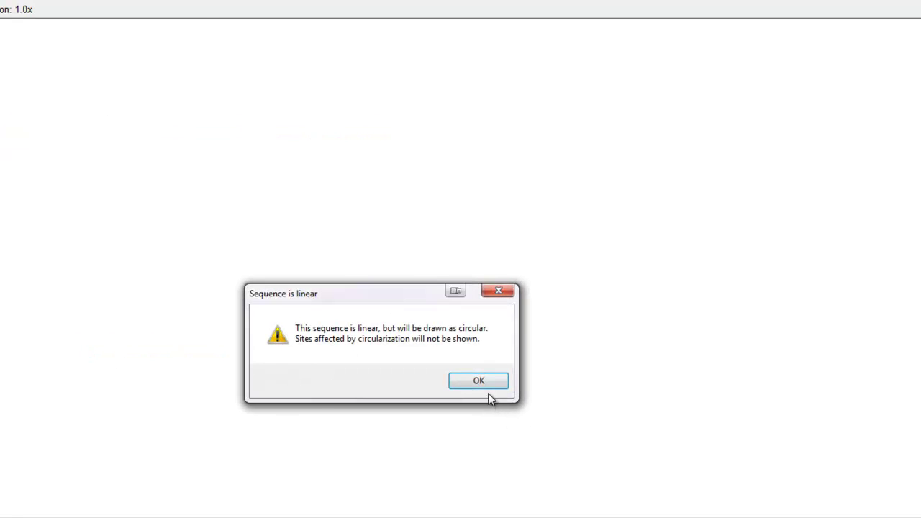
{"action": "left_click", "coordinate": [487, 382]}
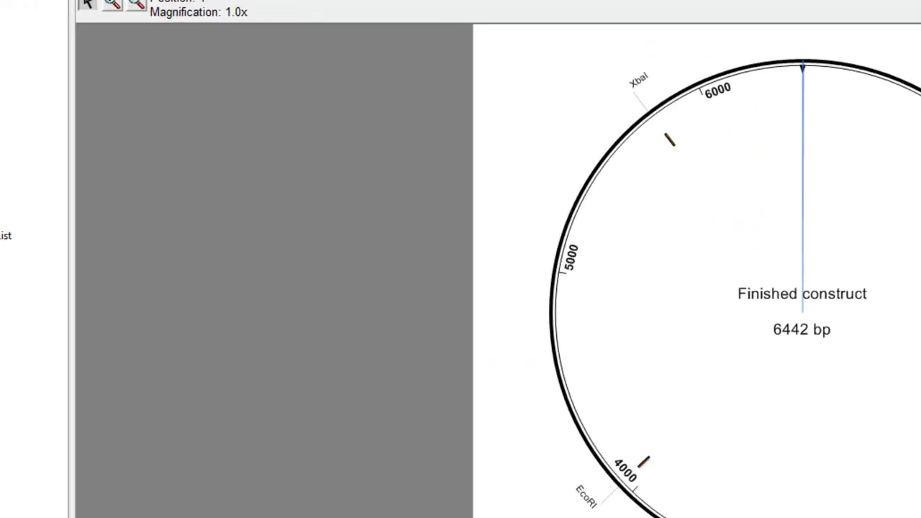
{"action": "left_click", "coordinate": [18, 278]}
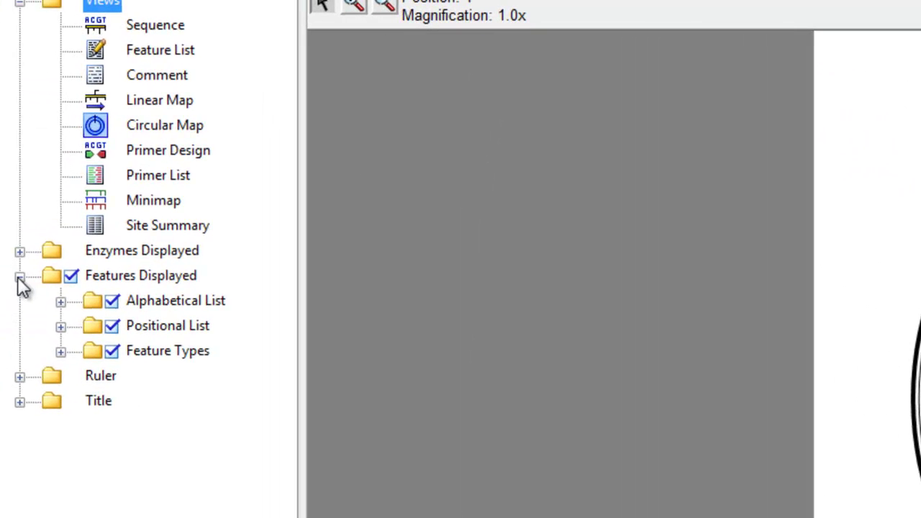
{"action": "left_click", "coordinate": [19, 252]}
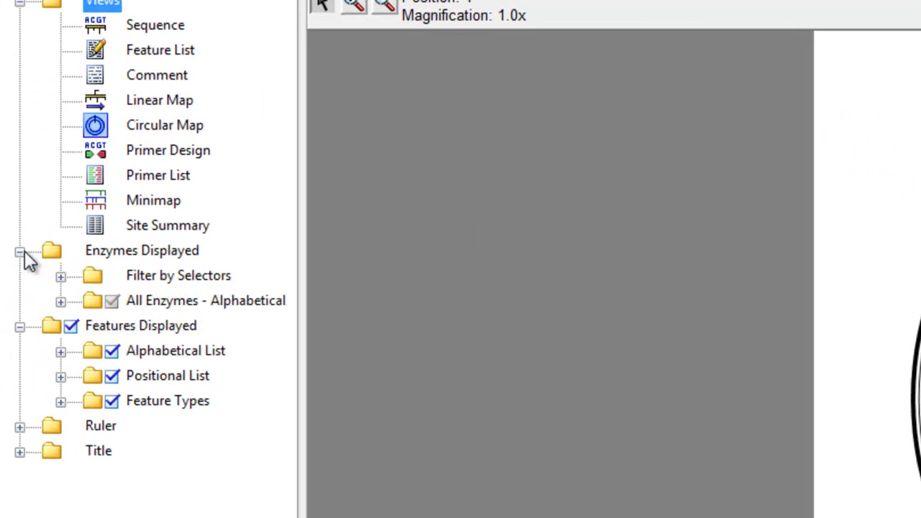
{"action": "left_click", "coordinate": [19, 252]}
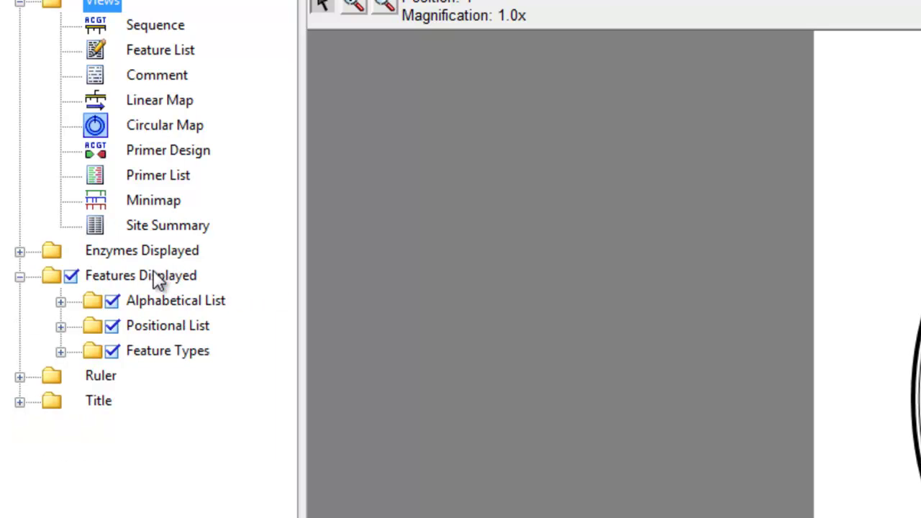
Return to the sequence view and show ORFs in all three top-strand reading frames.
{"action": "left_click", "coordinate": [139, 27]}
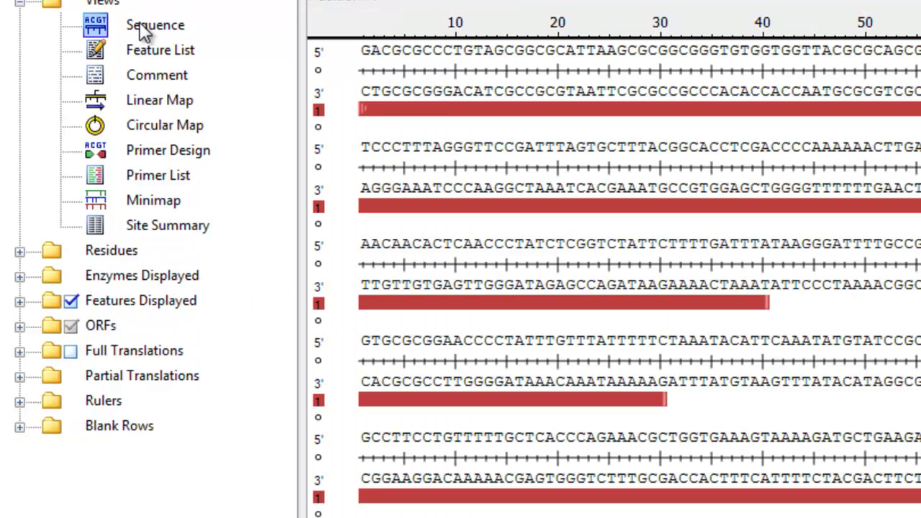
{"action": "left_click", "coordinate": [20, 326]}
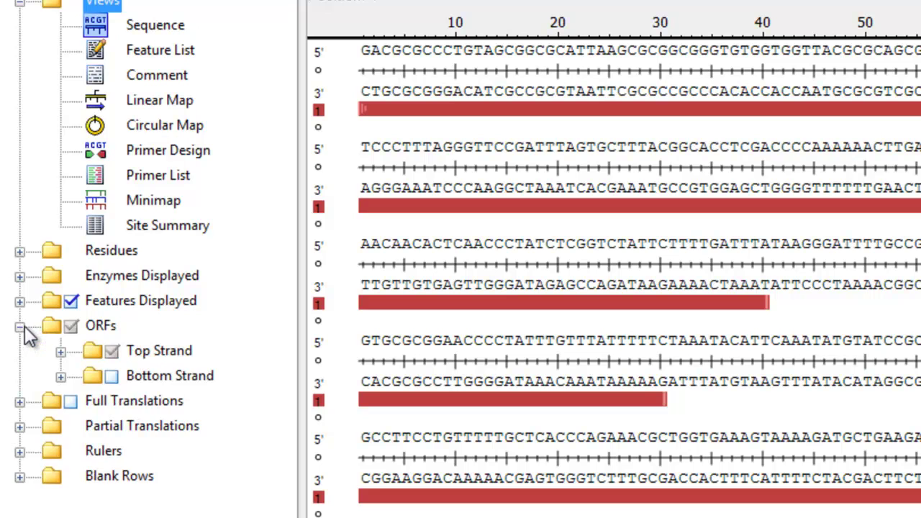
{"action": "left_click", "coordinate": [112, 352]}
{"action": "left_click", "coordinate": [112, 352]}
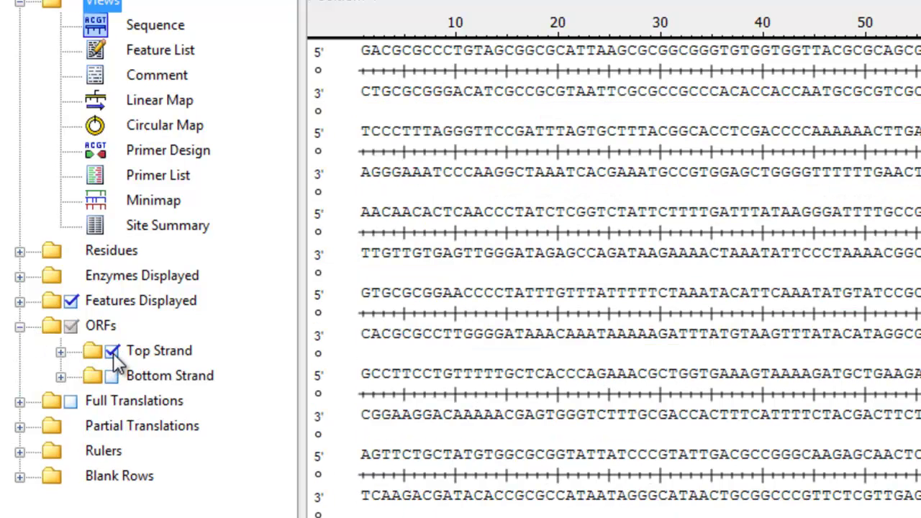
{"action": "scroll", "coordinate": [612, 288], "scroll_direction": "down", "scroll_amount": 15}
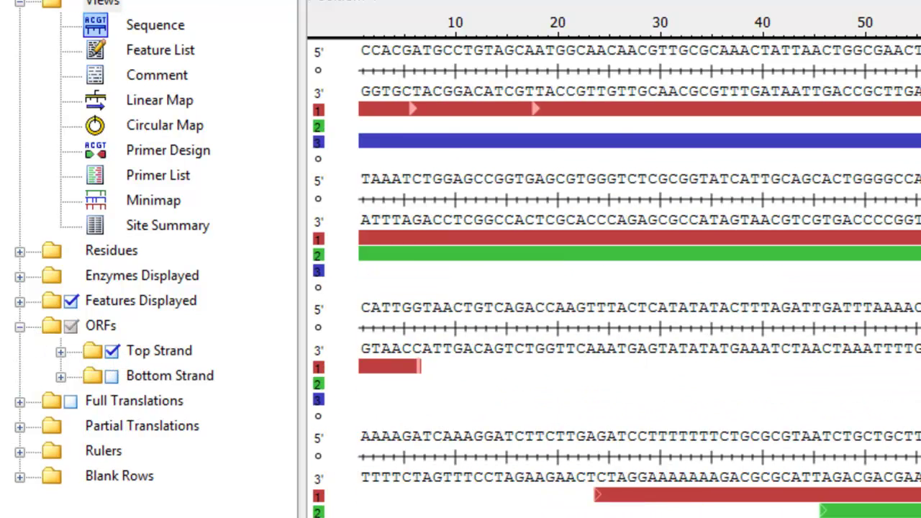
{"action": "scroll", "coordinate": [612, 288], "scroll_direction": "down", "scroll_amount": 15}
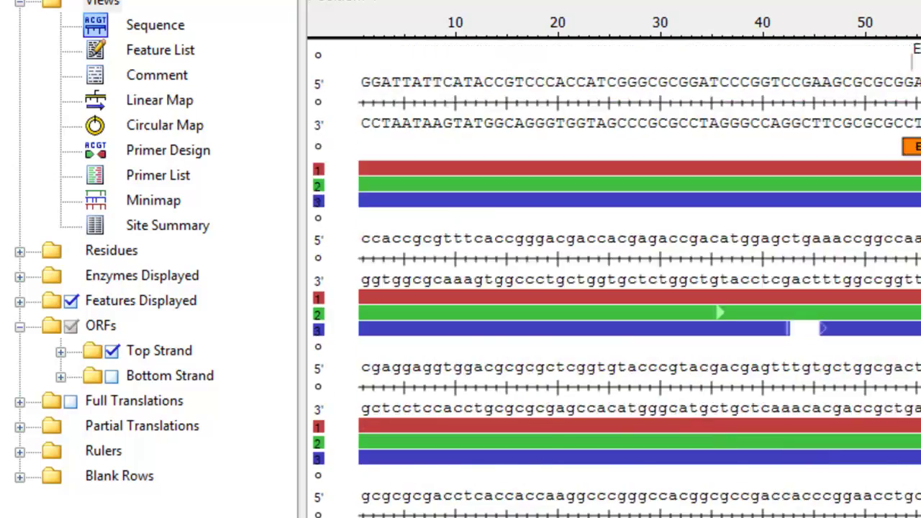
{"action": "scroll", "coordinate": [612, 288], "scroll_direction": "down", "scroll_amount": 15}
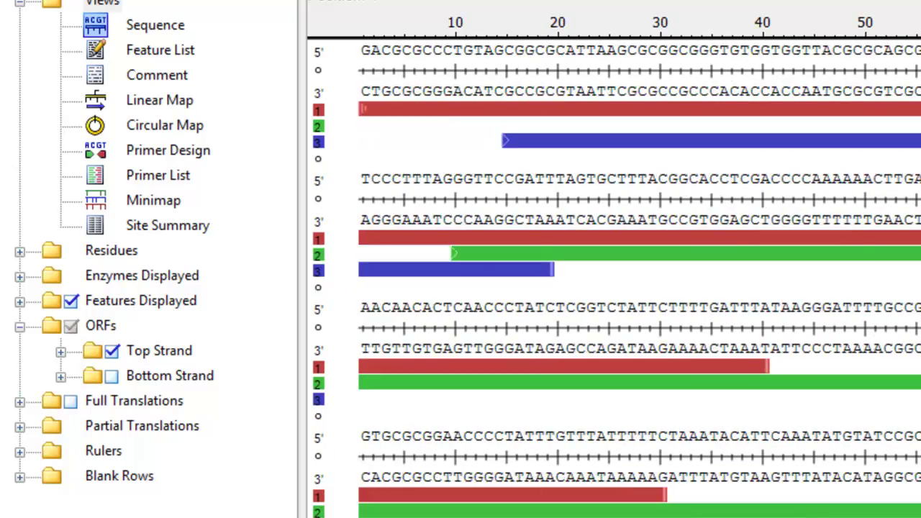
{"action": "scroll", "coordinate": [612, 288], "scroll_direction": "down", "scroll_amount": 10}
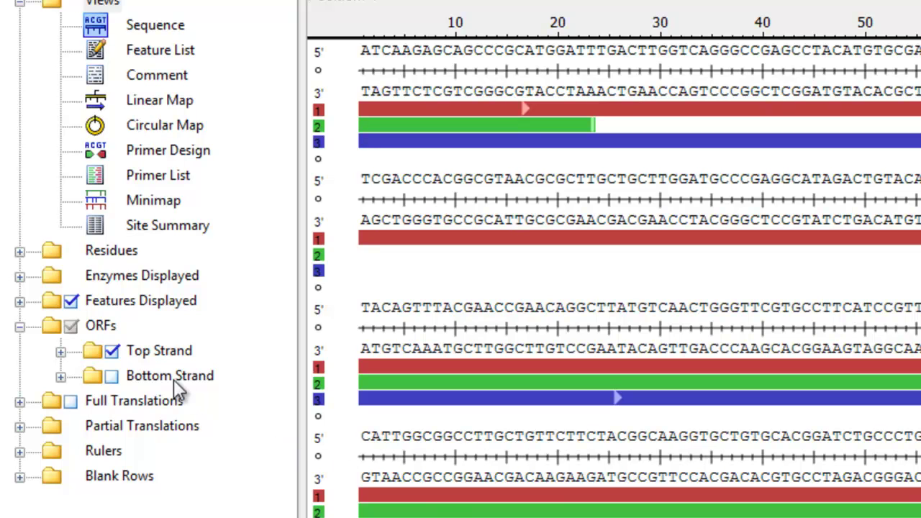
Hide the frame 3 and frame 2 ORFs, leaving only top-strand frame 1.
{"action": "left_click", "coordinate": [61, 352]}
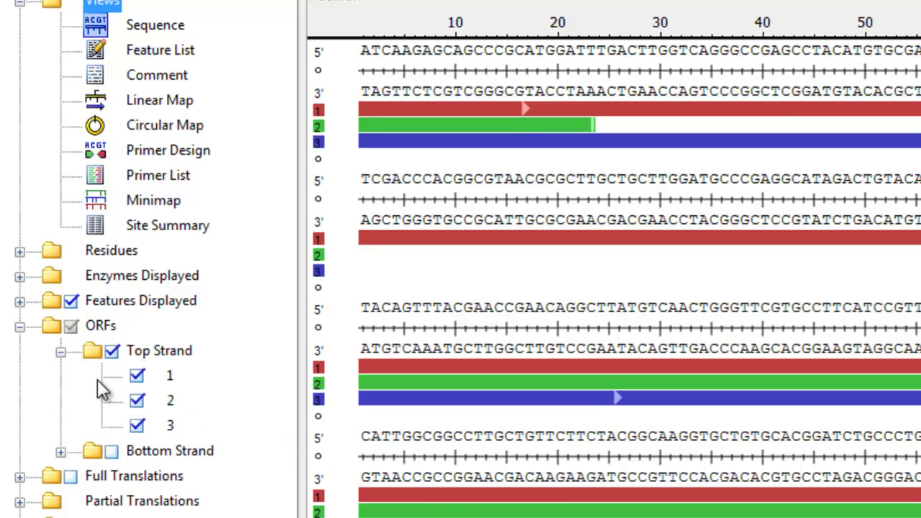
{"action": "left_click", "coordinate": [136, 425]}
{"action": "left_click", "coordinate": [137, 400]}
{"action": "left_click", "coordinate": [61, 351]}
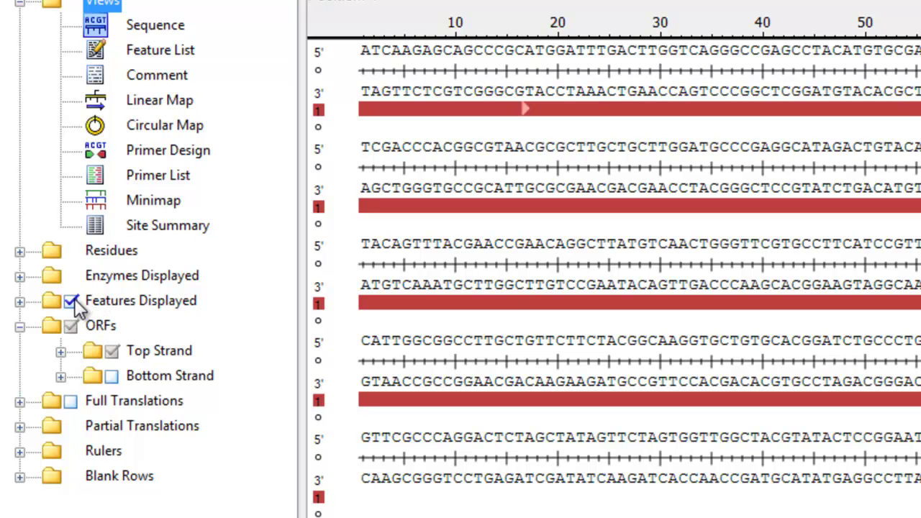
View the construct as a circular map, dismiss the linear-sequence warning, then return to the sequence with Ctrl+2.
{"action": "double_click", "coordinate": [147, 127]}
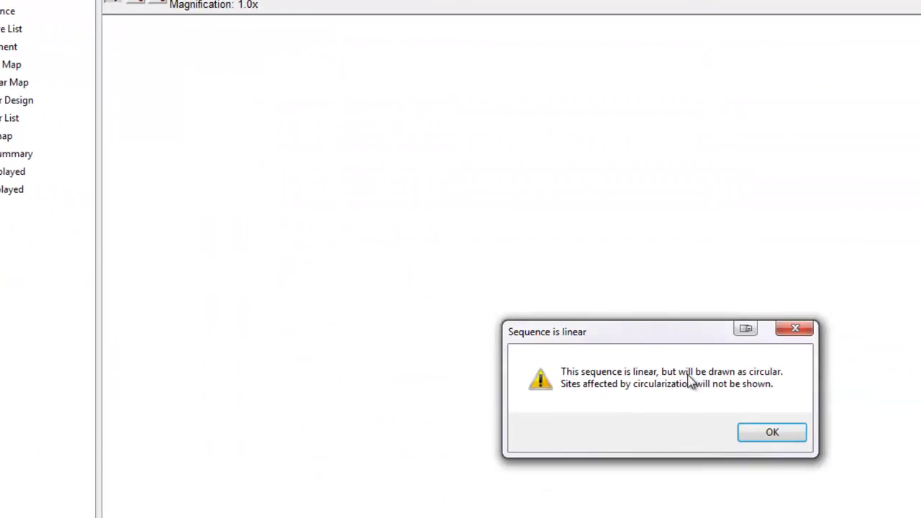
{"action": "left_click", "coordinate": [549, 350]}
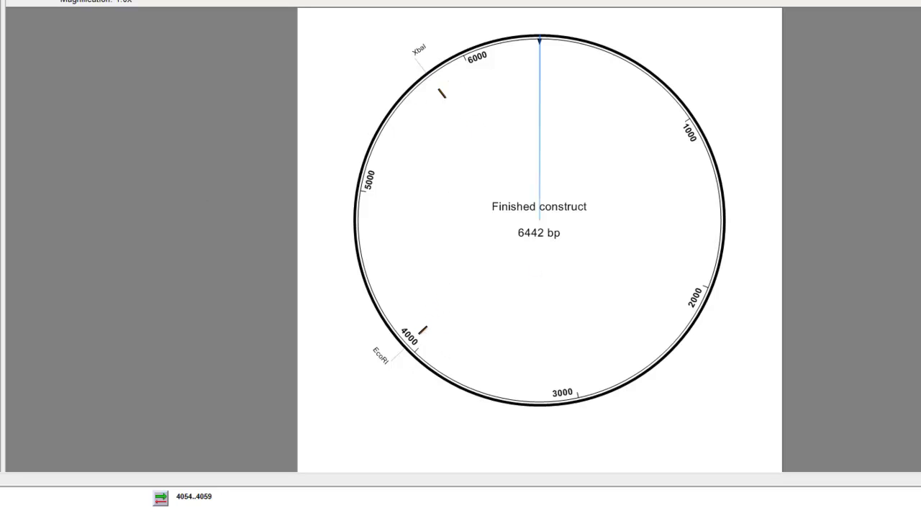
{"action": "key", "text": "ctrl+2"}
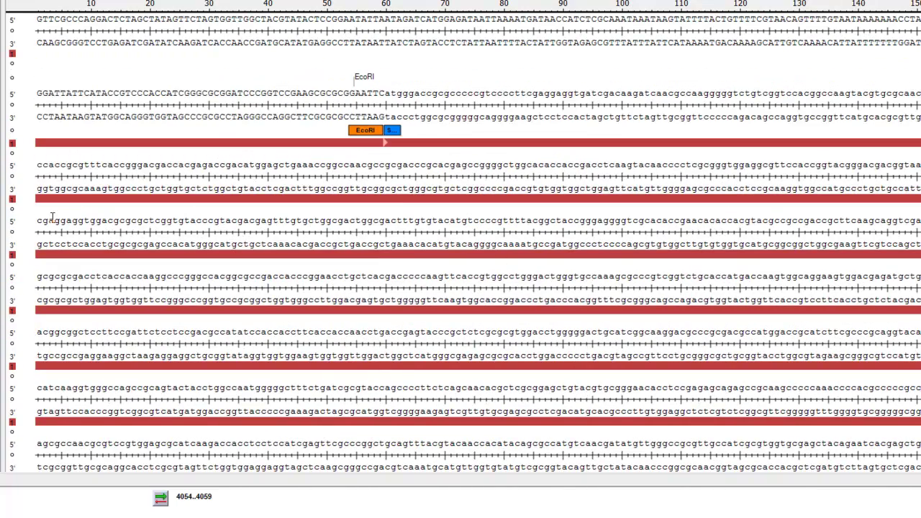
Select bases 4321..5440 and add a new feature over them with the note 'Experiment'.
{"action": "left_click_drag", "start_coordinate": [39, 220], "coordinate": [856, 324]}
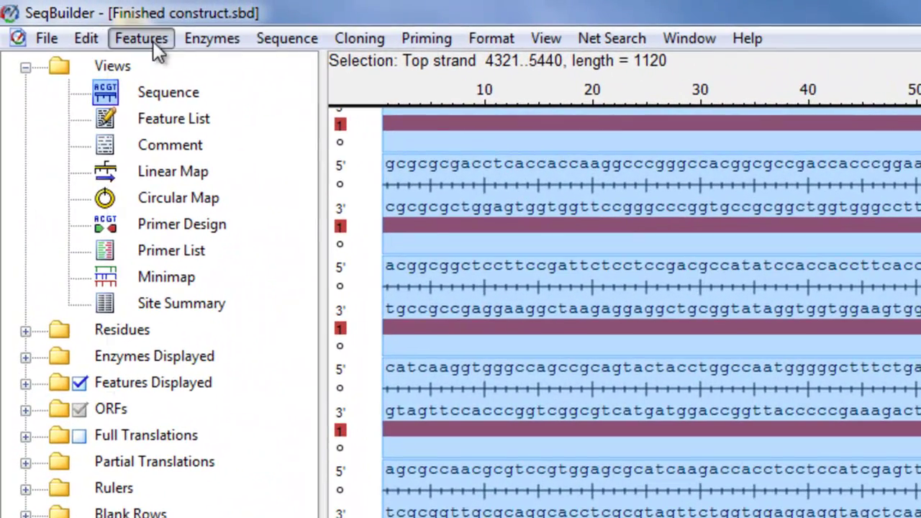
{"action": "left_click", "coordinate": [142, 39]}
{"action": "left_click", "coordinate": [165, 91]}
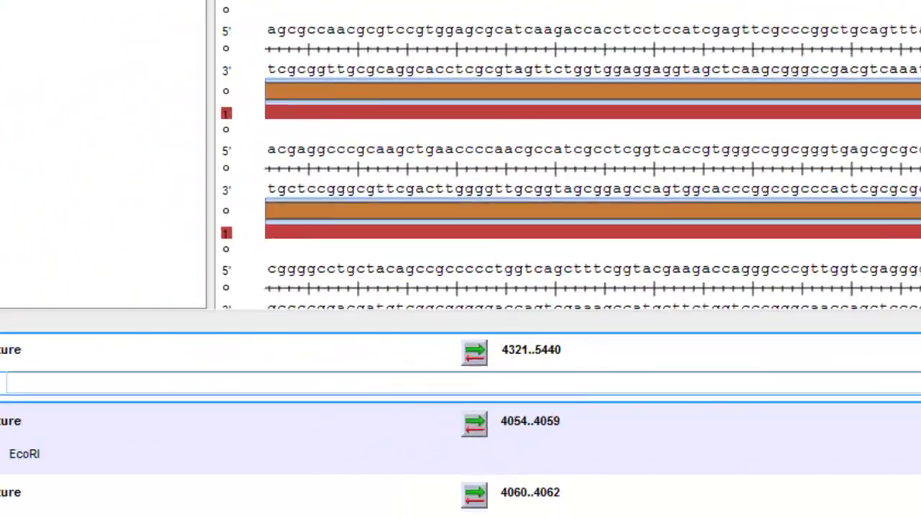
{"action": "type", "text": "Ex"}
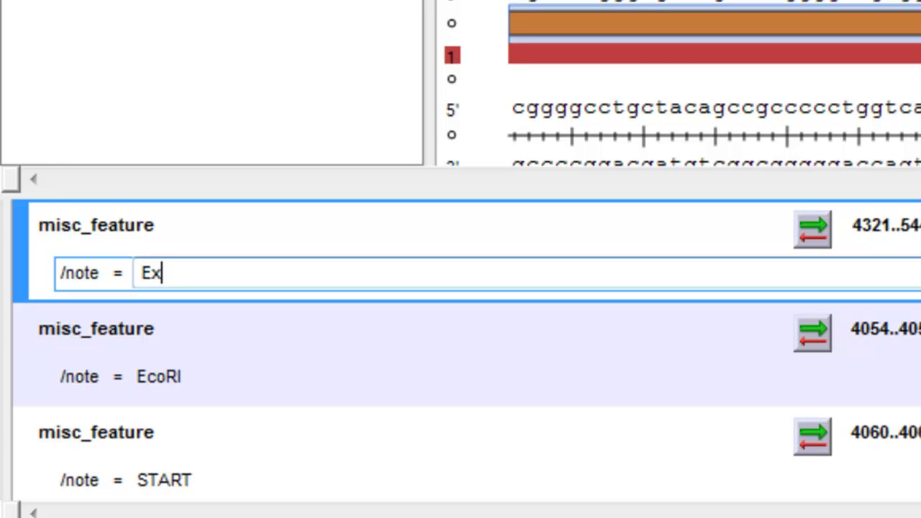
{"action": "type", "text": "periment"}
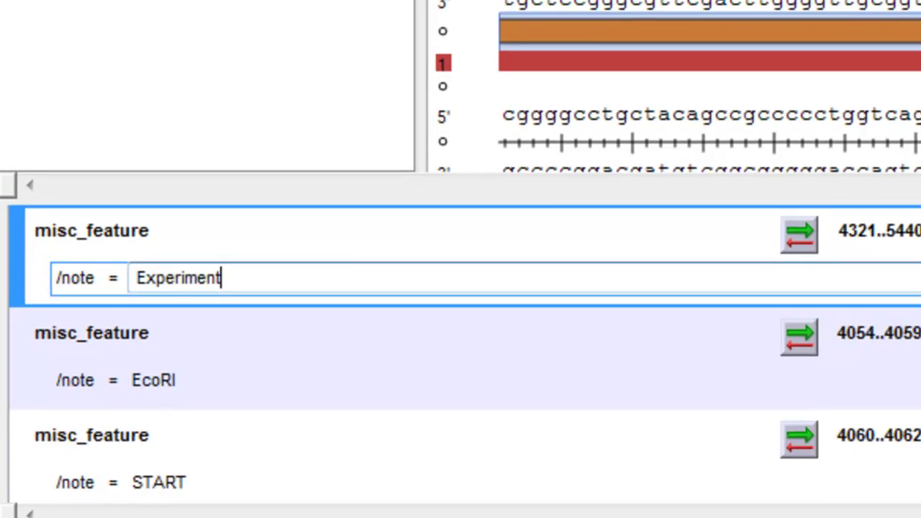
{"action": "key", "text": "Return"}
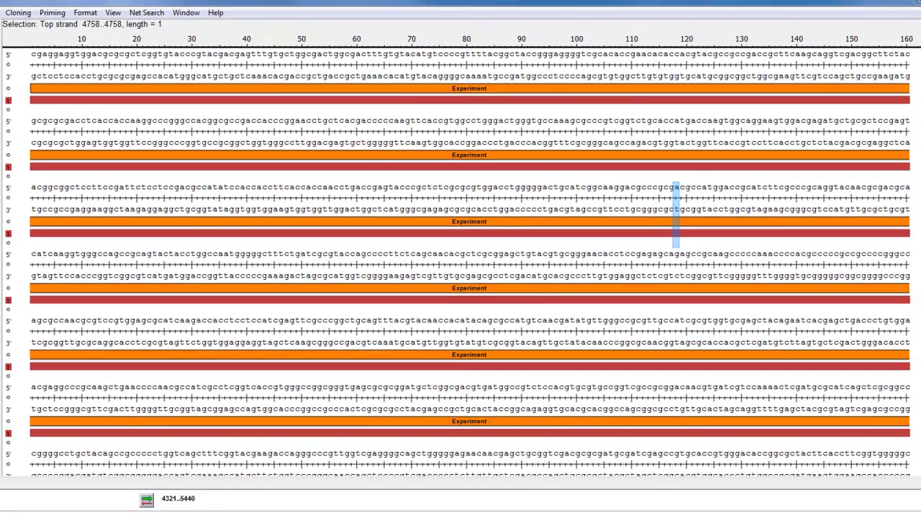
{"action": "key", "text": "ctrl+m"}
{"action": "left_click", "coordinate": [504, 359]}
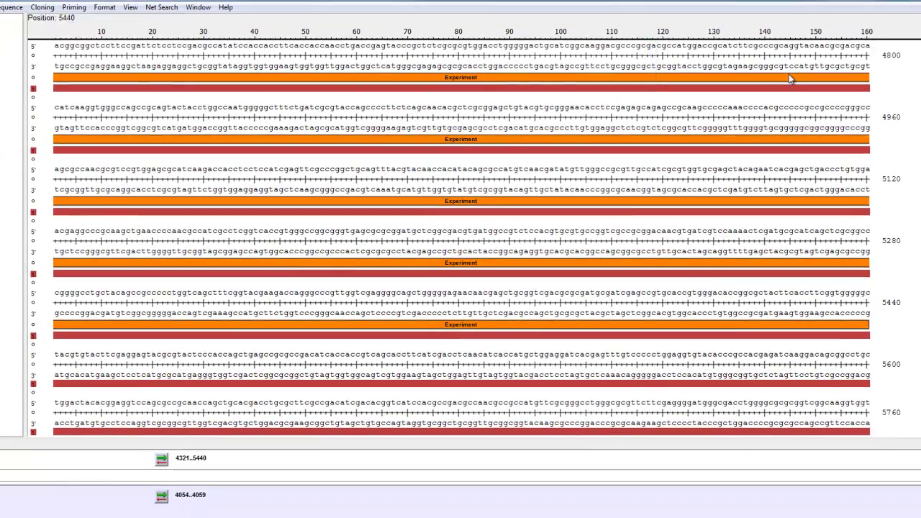
{"action": "left_click", "coordinate": [789, 78]}
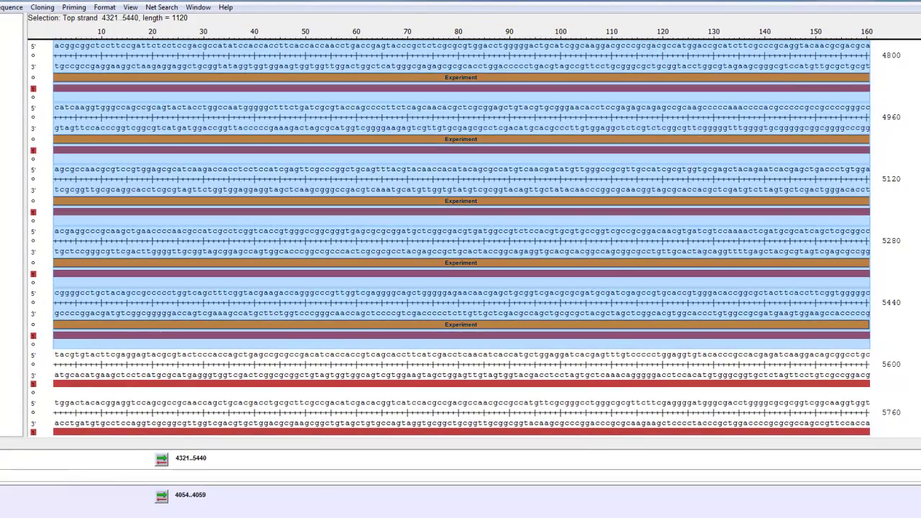
{"action": "scroll", "coordinate": [899, 129], "scroll_direction": "up", "scroll_amount": 1}
{"action": "scroll", "coordinate": [461, 245], "scroll_direction": "up", "scroll_amount": 3}
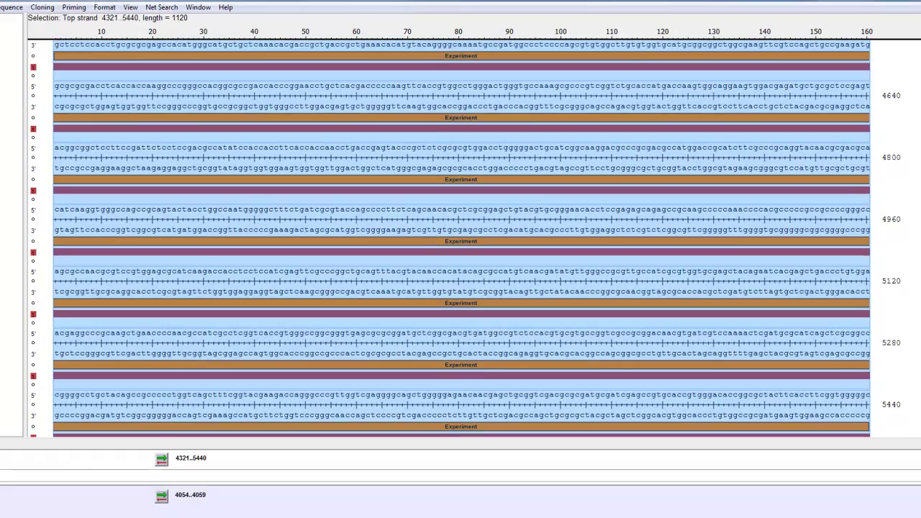
{"action": "scroll", "coordinate": [919, 91], "scroll_direction": "up", "scroll_amount": 3}
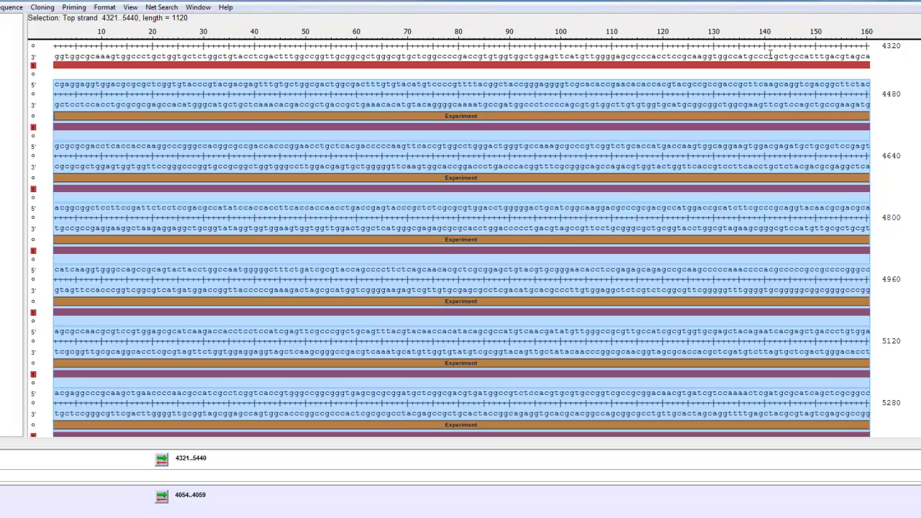
{"action": "left_click", "coordinate": [771, 54]}
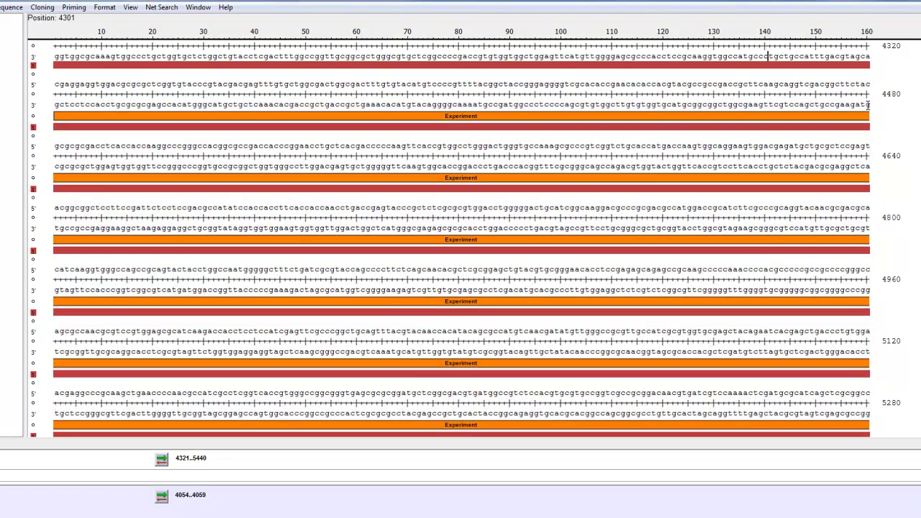
Delete the Experiment feature, leaving only the EcoRI, START and STOP features.
{"action": "right_click", "coordinate": [848, 117]}
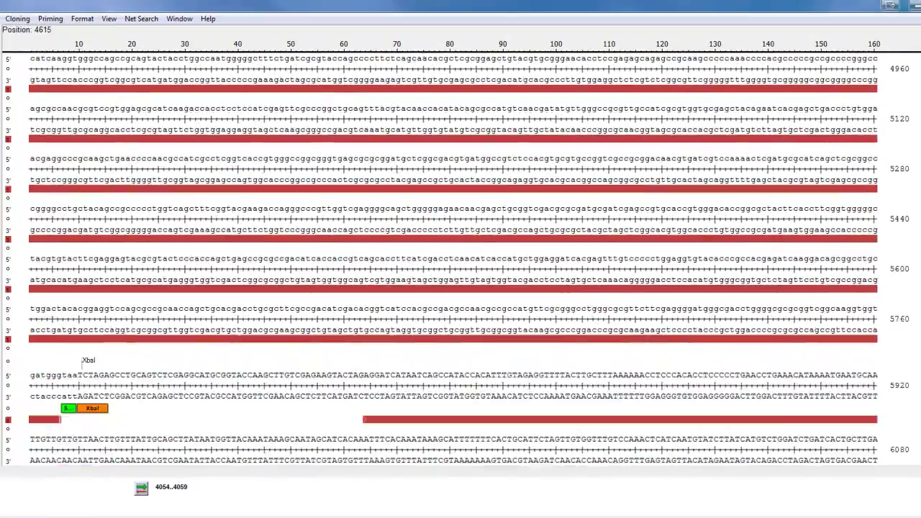
{"action": "scroll", "coordinate": [461, 260], "scroll_direction": "up", "scroll_amount": 5}
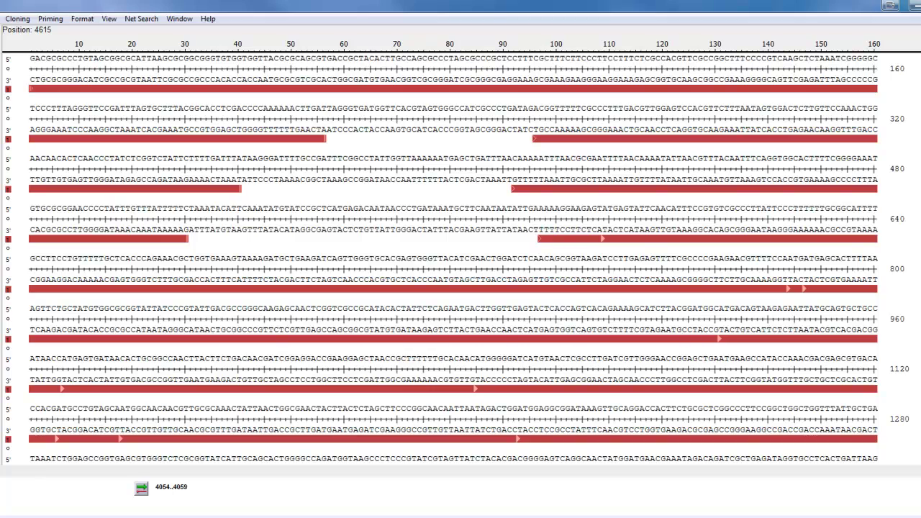
{"action": "scroll", "coordinate": [461, 259], "scroll_direction": "down", "scroll_amount": 5}
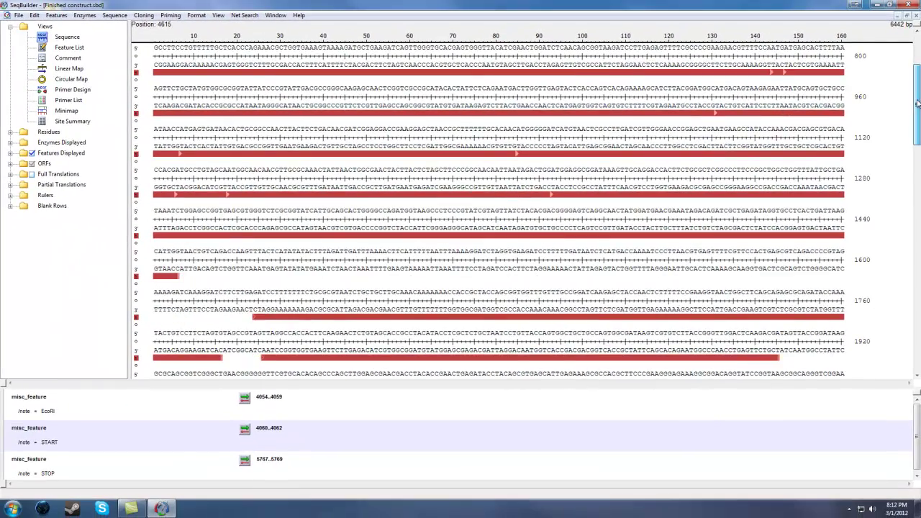
{"action": "left_click_drag", "start_coordinate": [917, 103], "coordinate": [918, 265]}
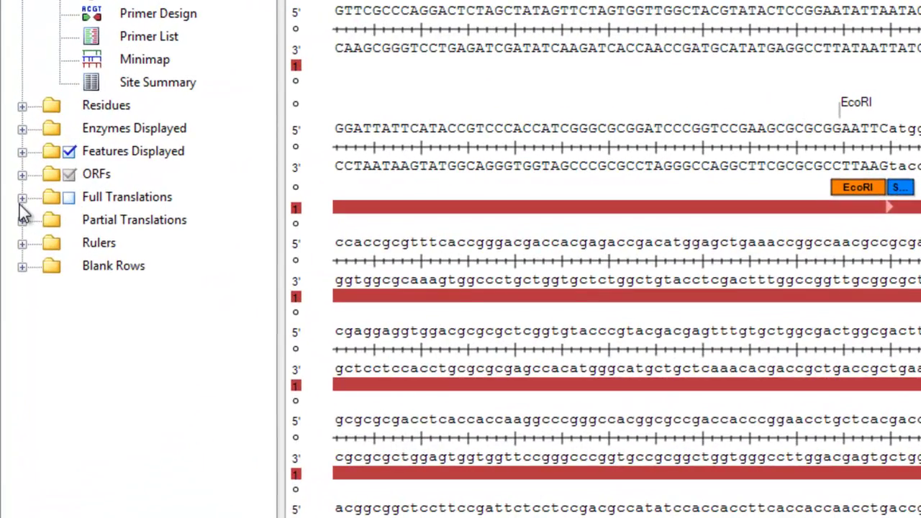
Turn on full translations, then hide the bottom-strand frames and top frames 3 and 2.
{"action": "left_click", "coordinate": [10, 175]}
{"action": "left_click", "coordinate": [60, 222]}
{"action": "left_click", "coordinate": [61, 222]}
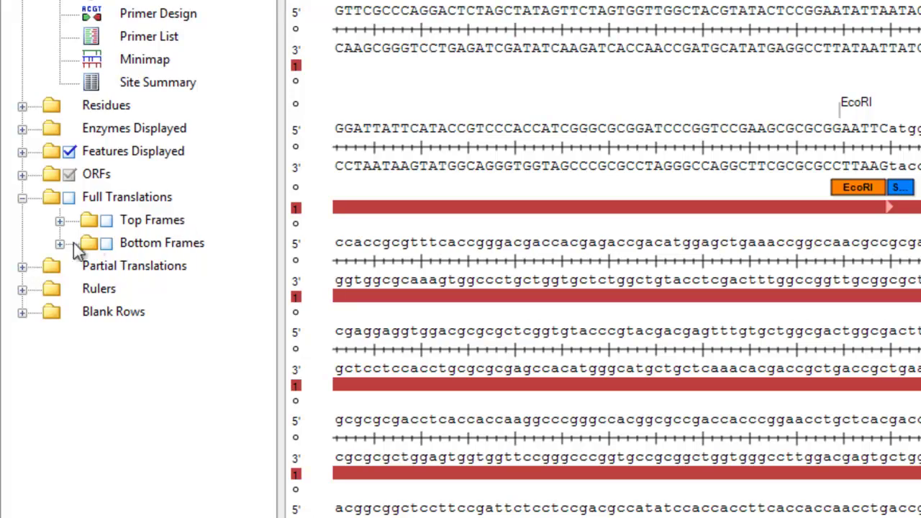
{"action": "left_click", "coordinate": [69, 197]}
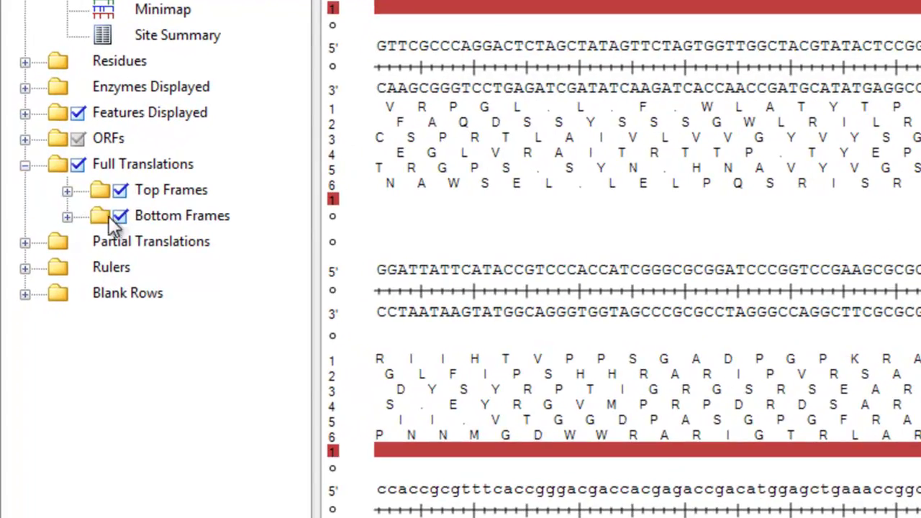
{"action": "left_click", "coordinate": [118, 217]}
{"action": "left_click", "coordinate": [68, 191]}
{"action": "left_click", "coordinate": [146, 267]}
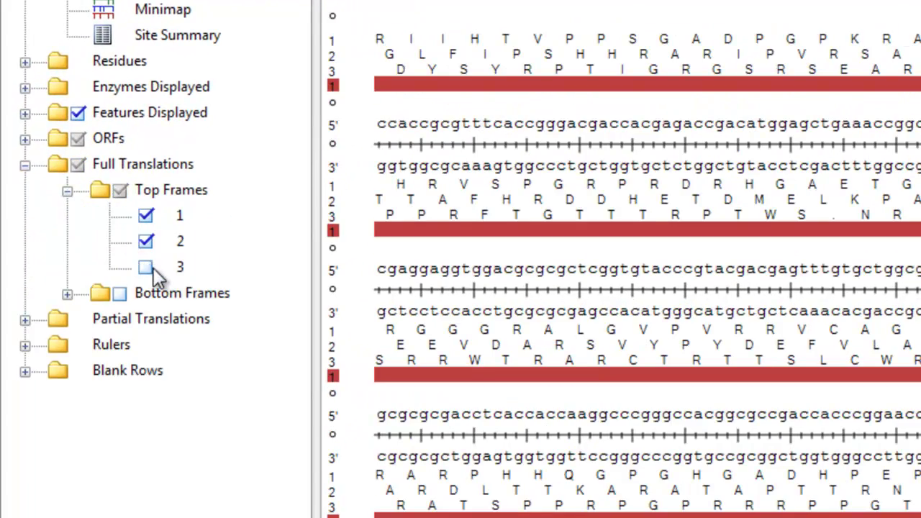
{"action": "left_click", "coordinate": [148, 242]}
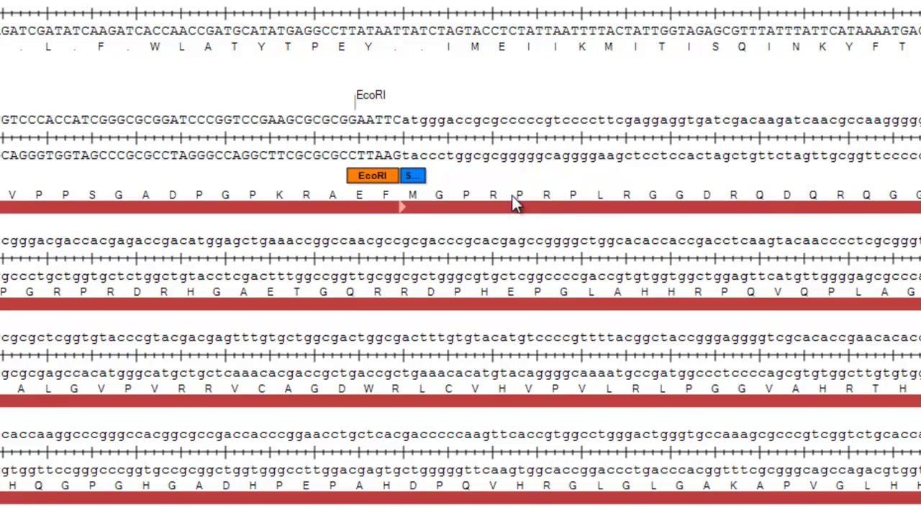
Inspect the frame 1 reading frame from the M codon and the green feature beside XbaI.
{"action": "left_click", "coordinate": [405, 208]}
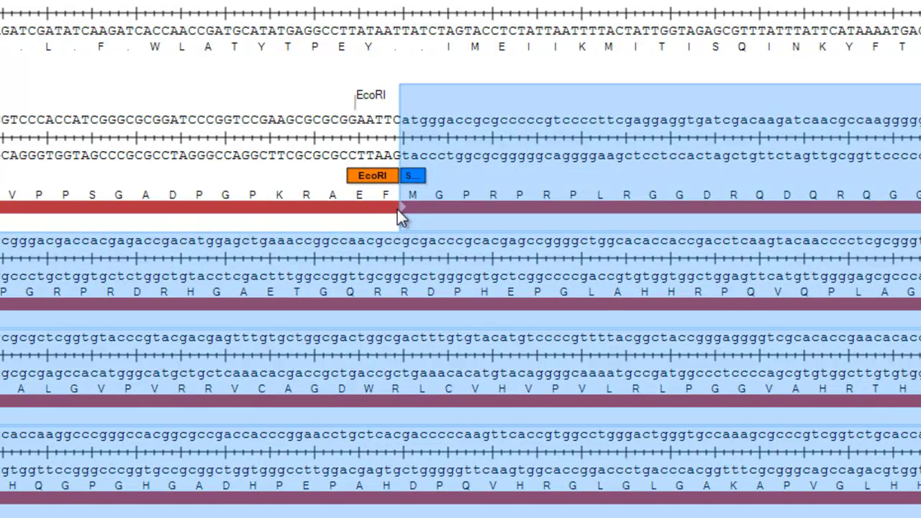
{"action": "left_click", "coordinate": [419, 120]}
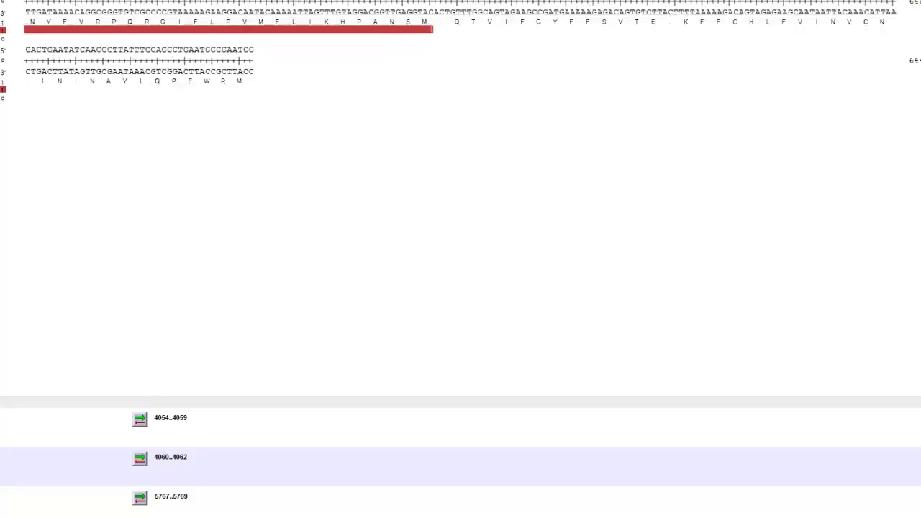
{"action": "scroll", "coordinate": [550, 378], "scroll_direction": "up", "scroll_amount": 5}
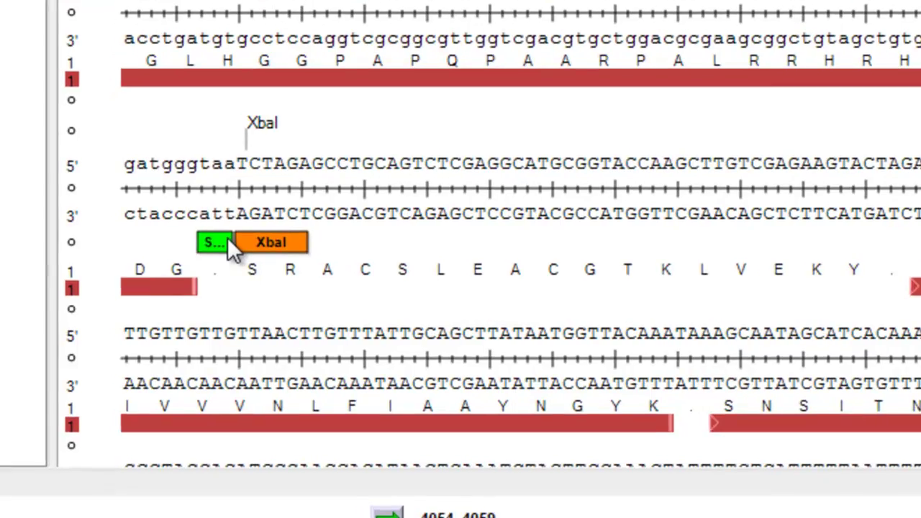
{"action": "left_click", "coordinate": [71, 295]}
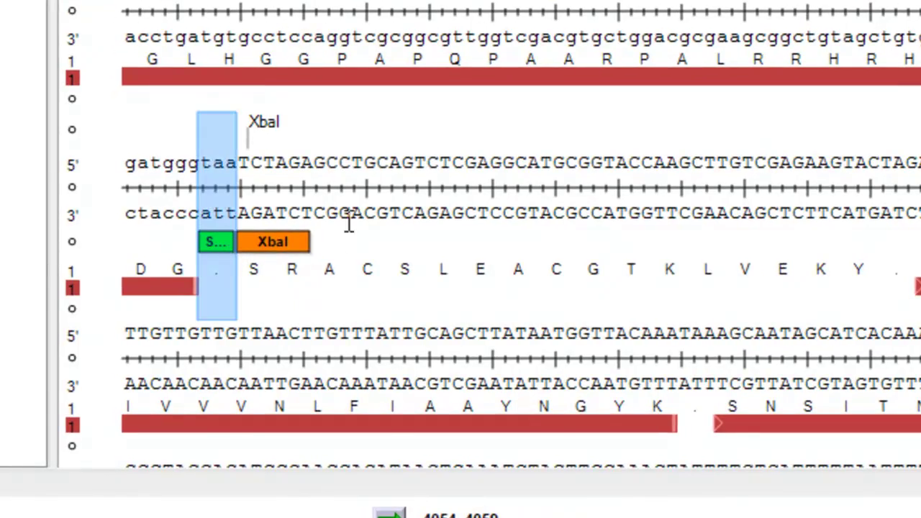
{"action": "left_click", "coordinate": [375, 163]}
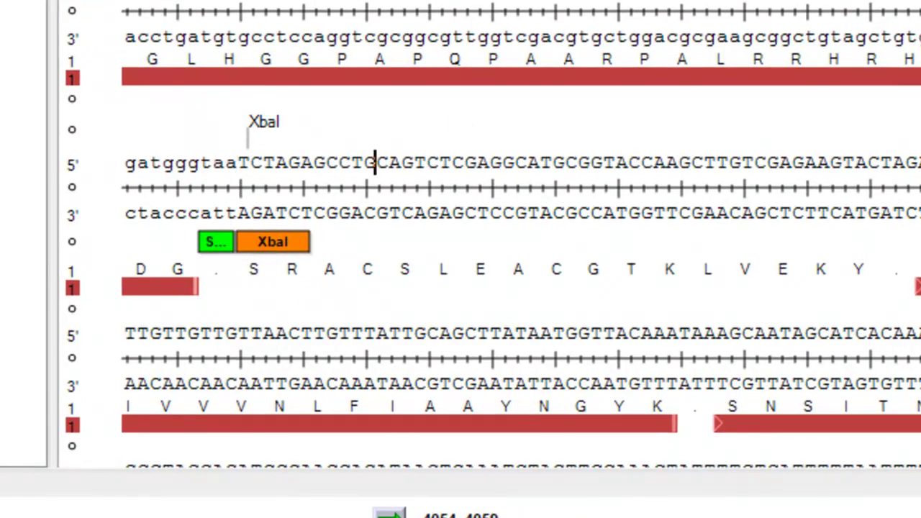
{"action": "scroll", "coordinate": [504, 288], "scroll_direction": "up", "scroll_amount": 10}
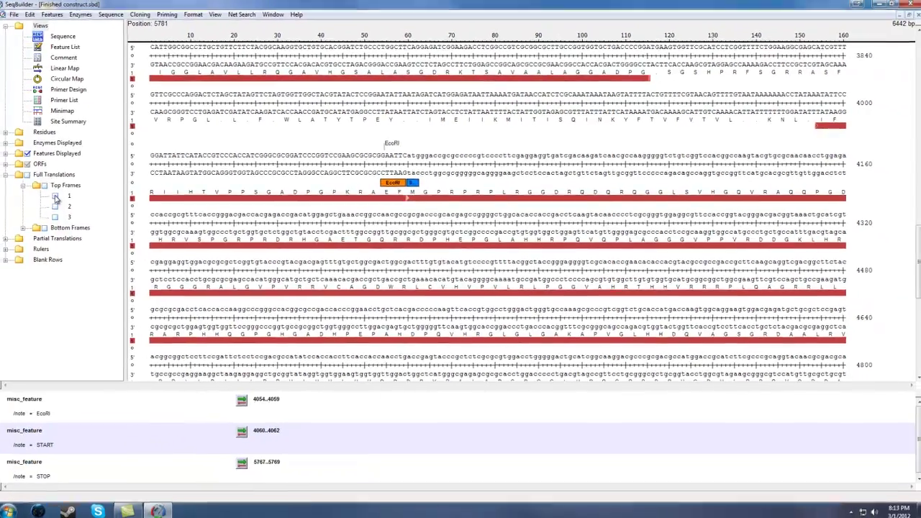
Hide the top-strand frame 1 translation and collapse the Full Translations options.
{"action": "left_click", "coordinate": [30, 186]}
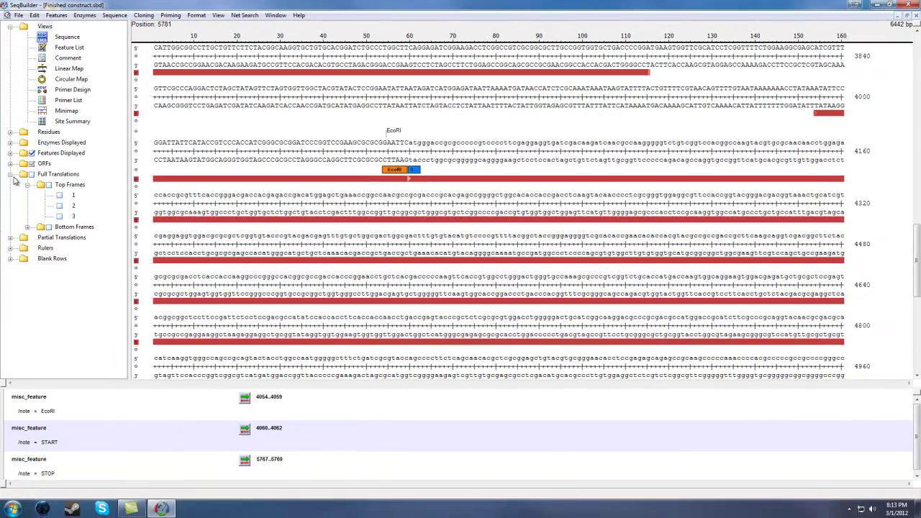
{"action": "left_click", "coordinate": [11, 175]}
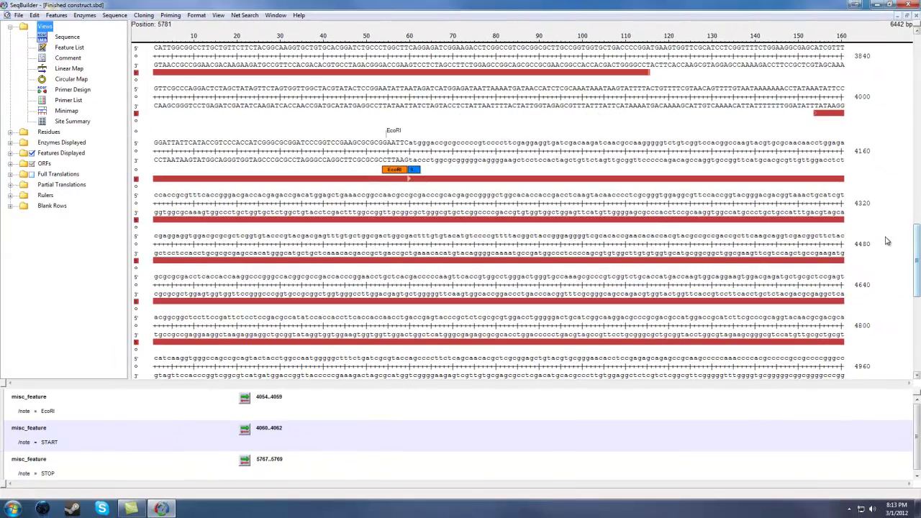
{"action": "mouse_move", "coordinate": [916, 253]}
{"action": "left_mouse_down"}
{"action": "mouse_move", "coordinate": [909, 131]}
{"action": "mouse_move", "coordinate": [919, 251]}
{"action": "left_mouse_up"}
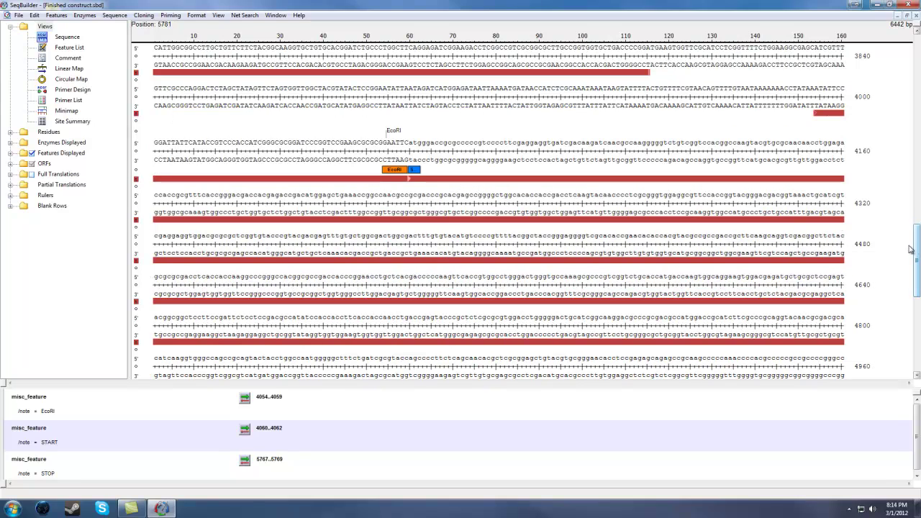